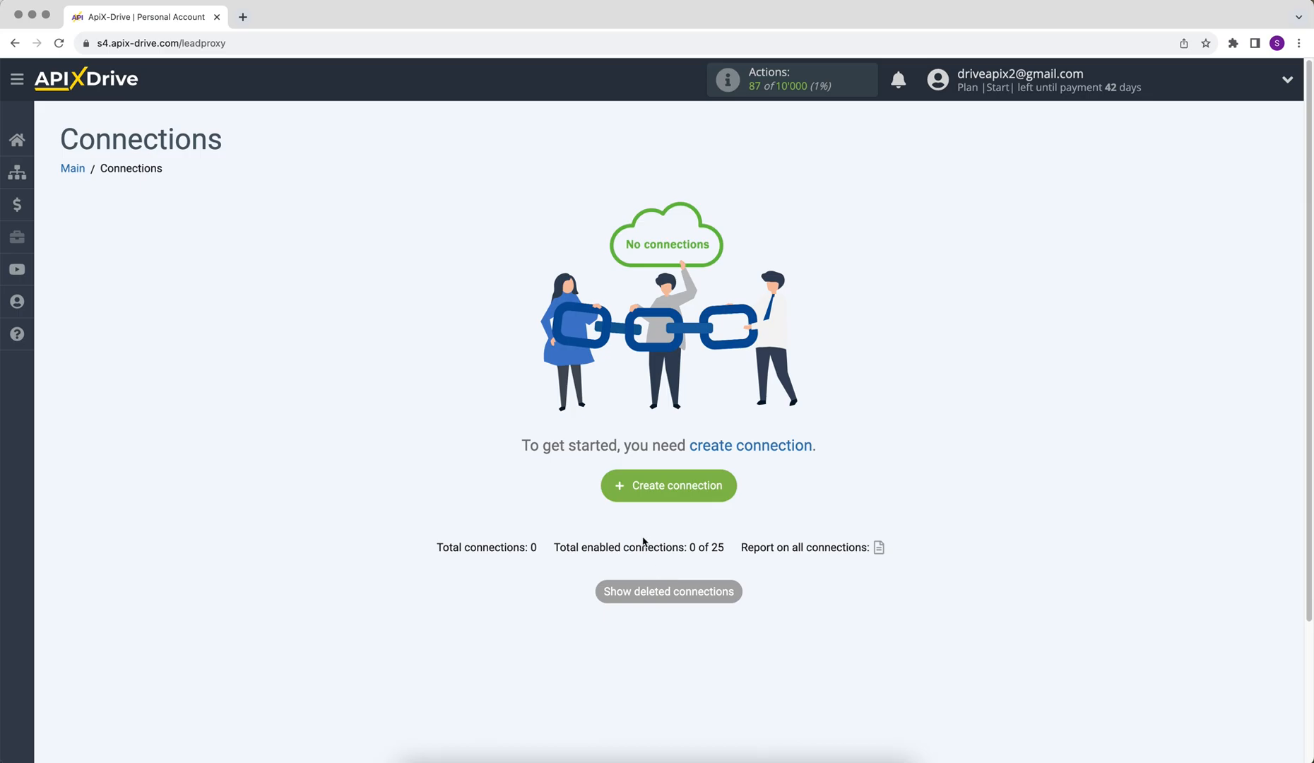
Start a new connection with FormCrafts as the source system and Get DATA as its action
left_click(623, 497)
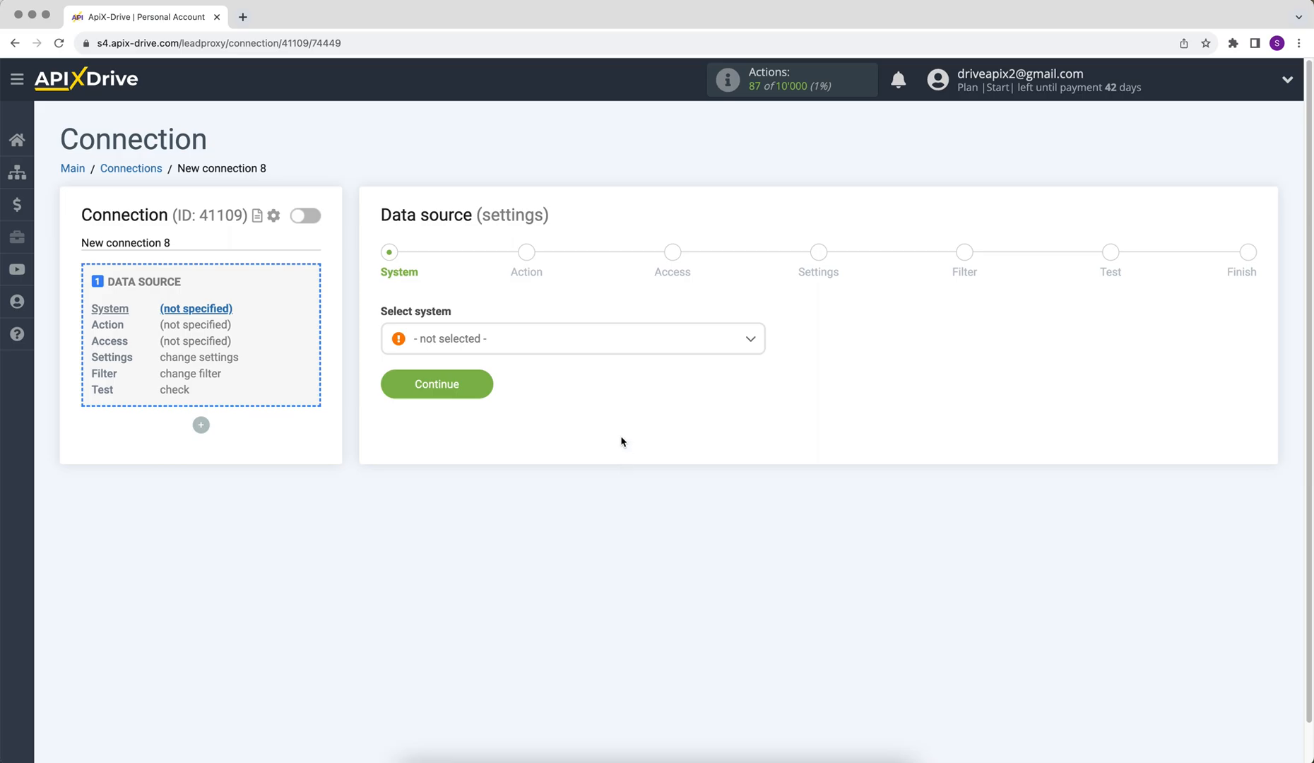
left_click(598, 346)
left_click_drag(761, 363, 762, 422)
left_click(488, 514)
left_click(391, 388)
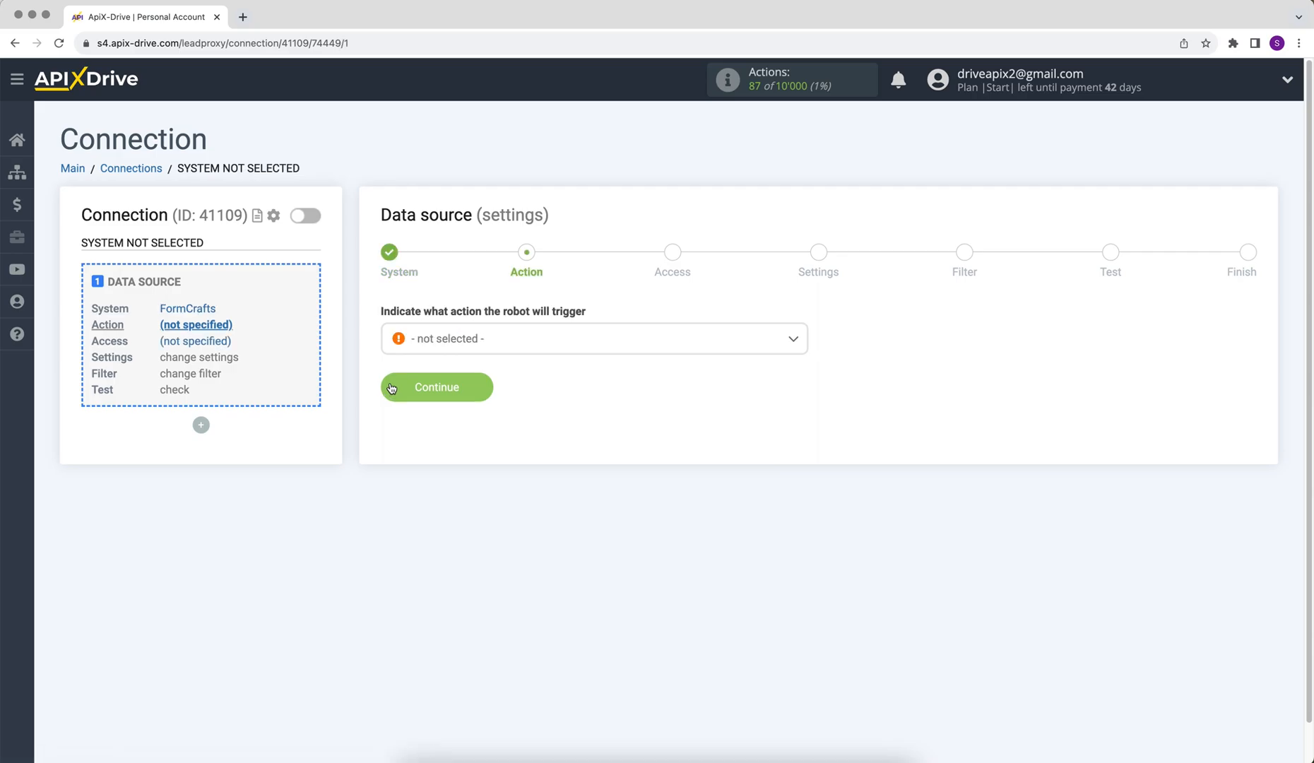
left_click(447, 339)
left_click(445, 422)
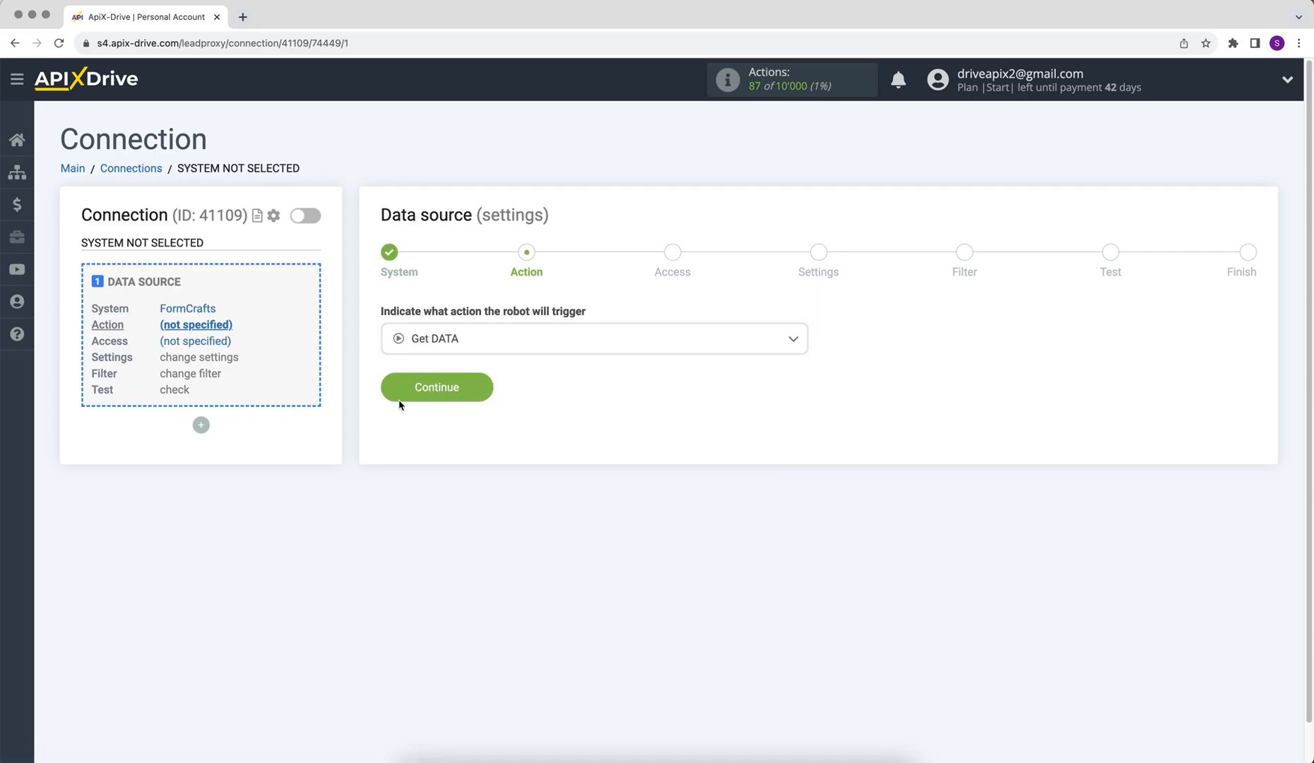
left_click(399, 396)
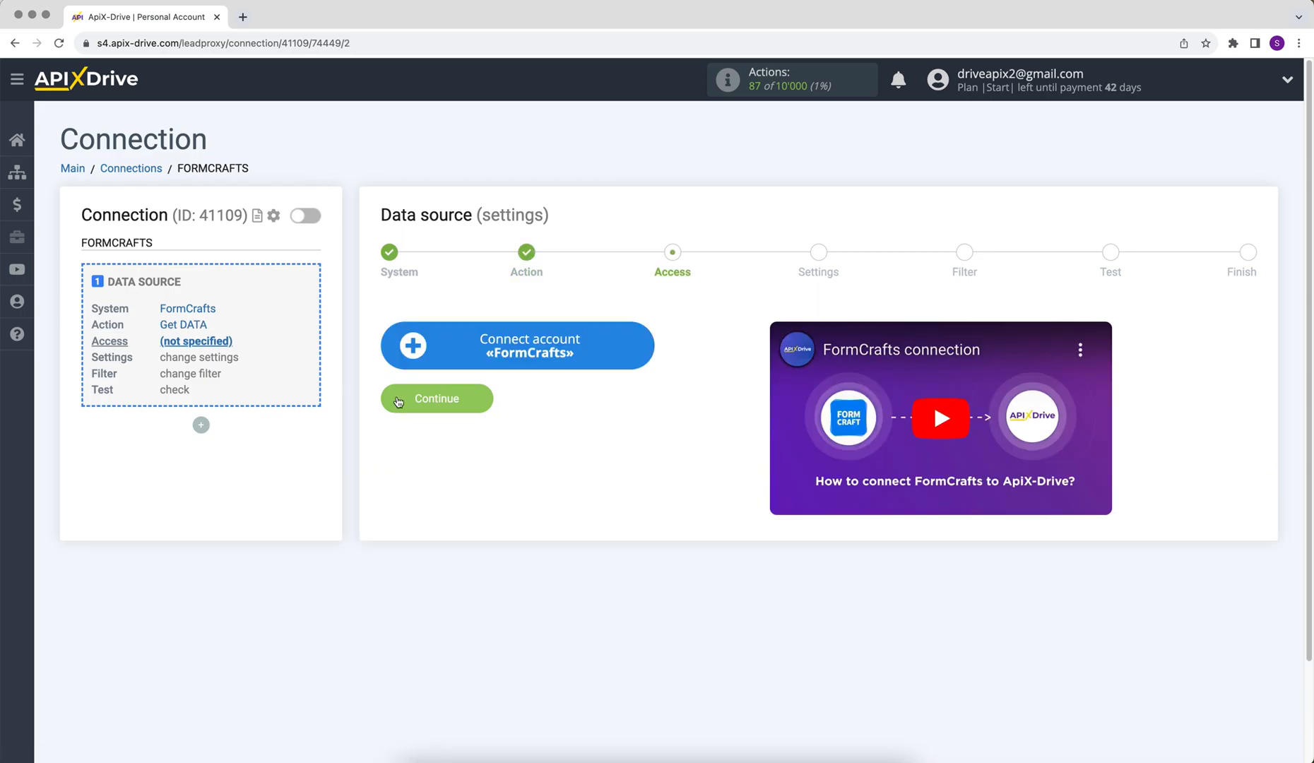
Connect and save a FormCrafts account, then select it as the login
left_click(414, 359)
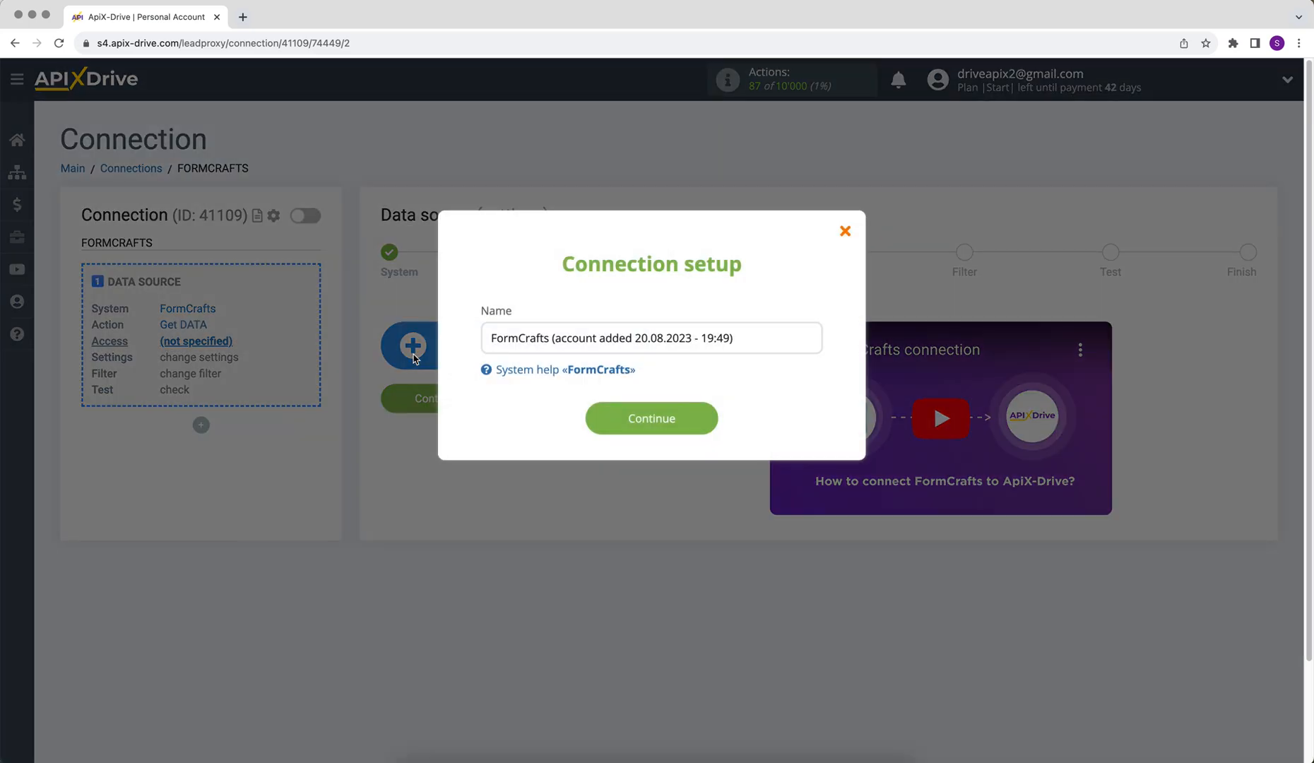
left_click(603, 428)
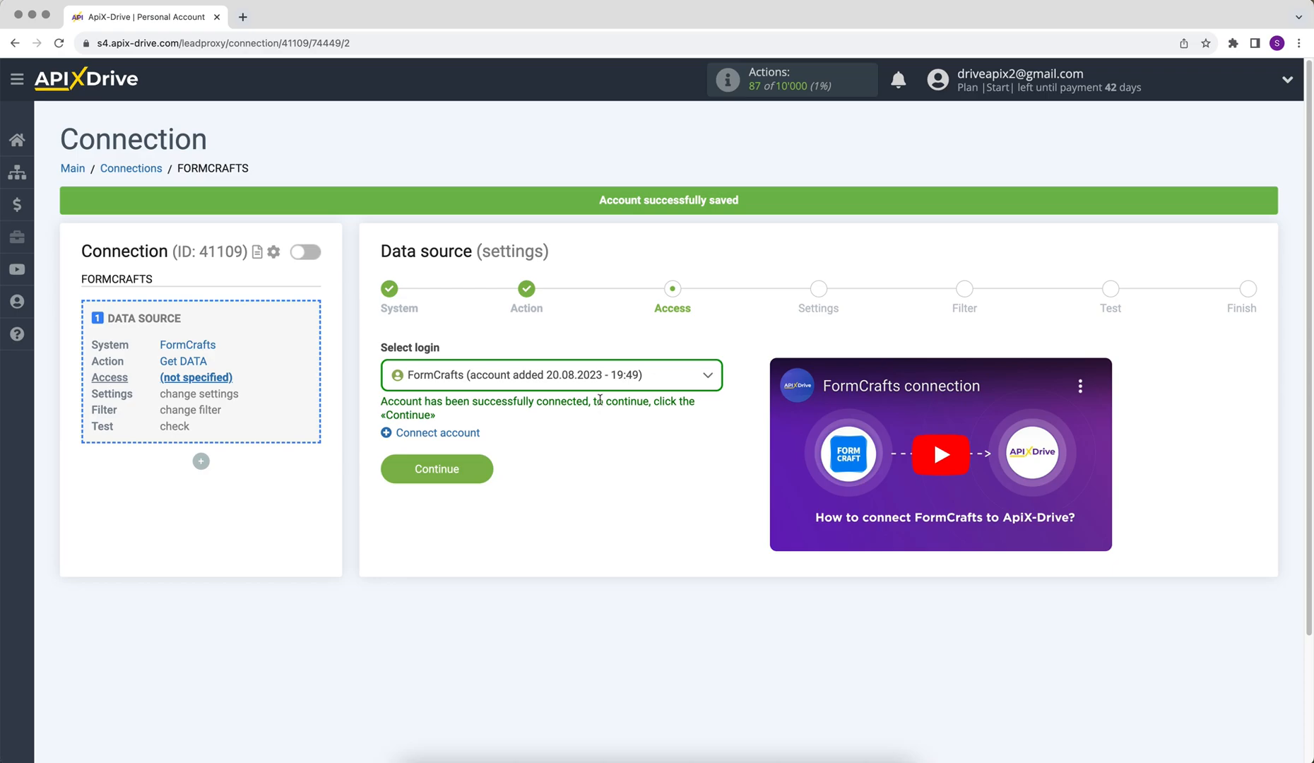
left_click(602, 386)
left_click(601, 479)
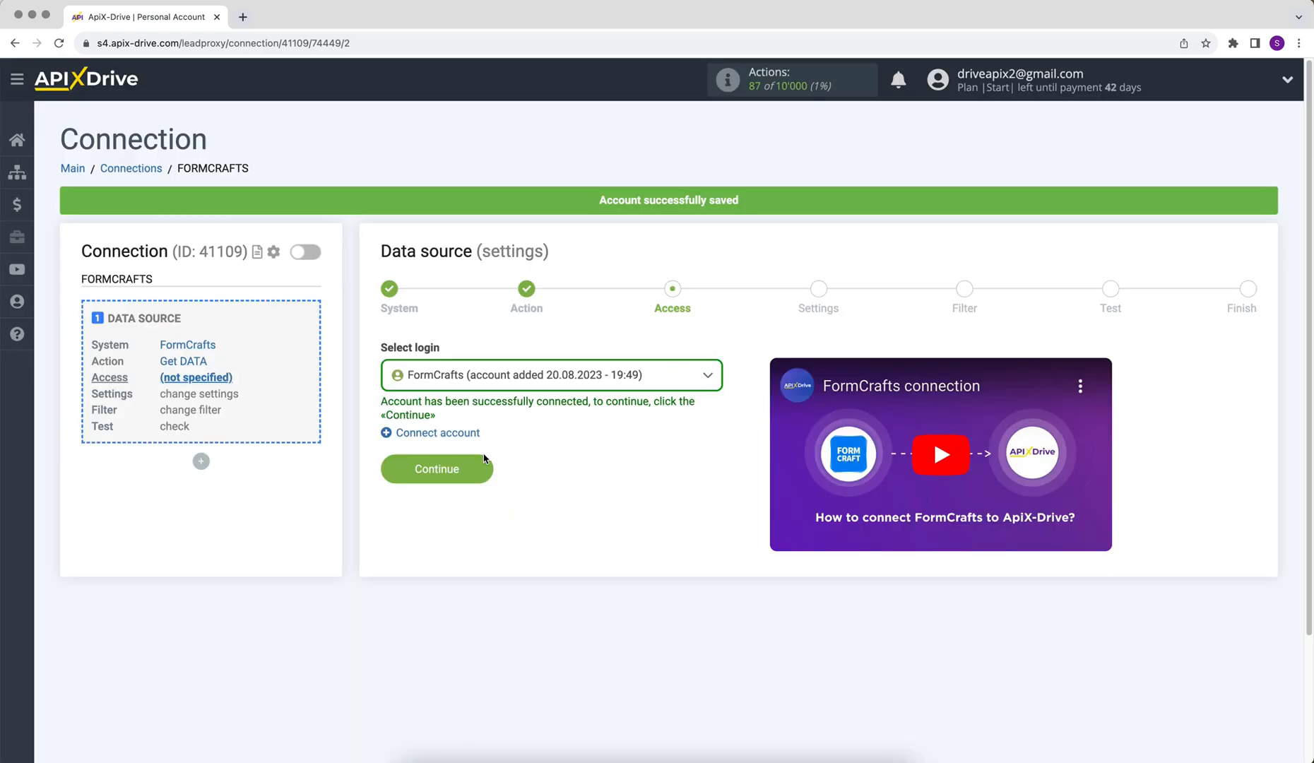
left_click(405, 467)
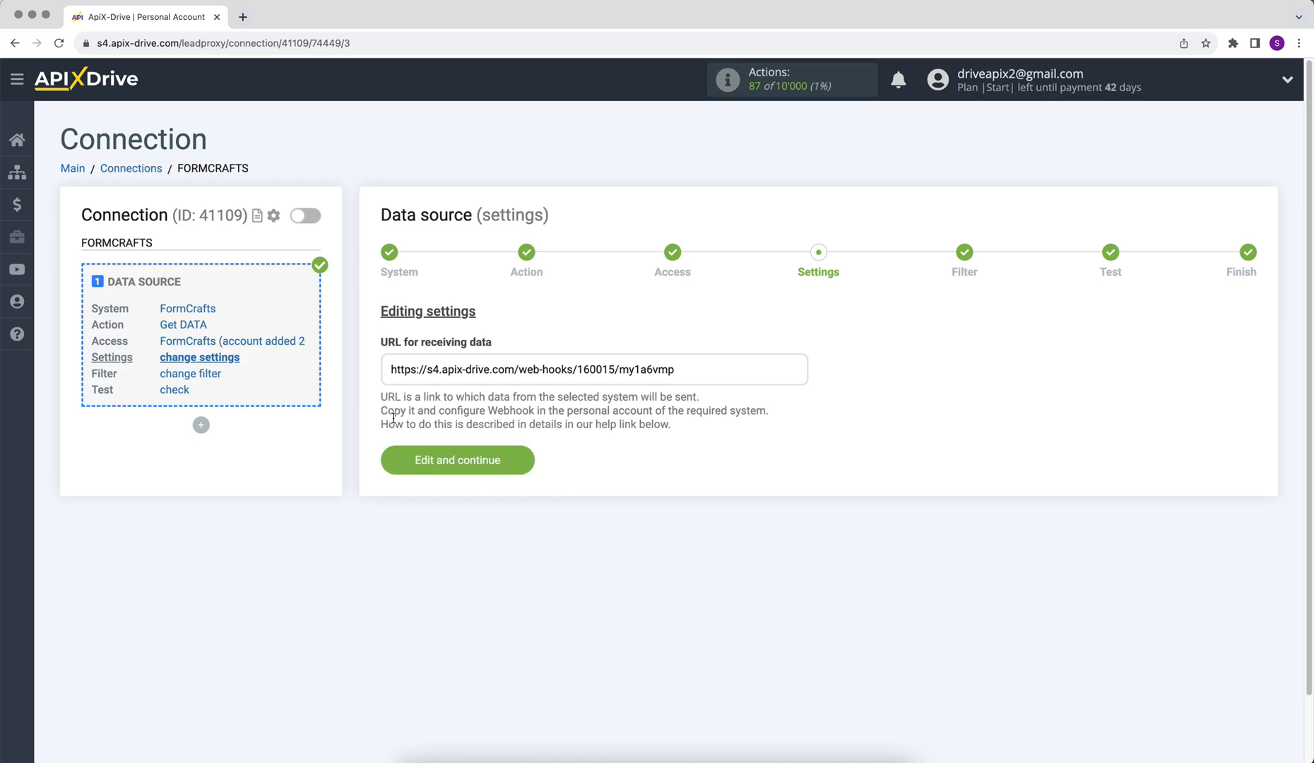
Copy the ApiX-Drive webhook URL for receiving data
left_click_drag(390, 369, 676, 368)
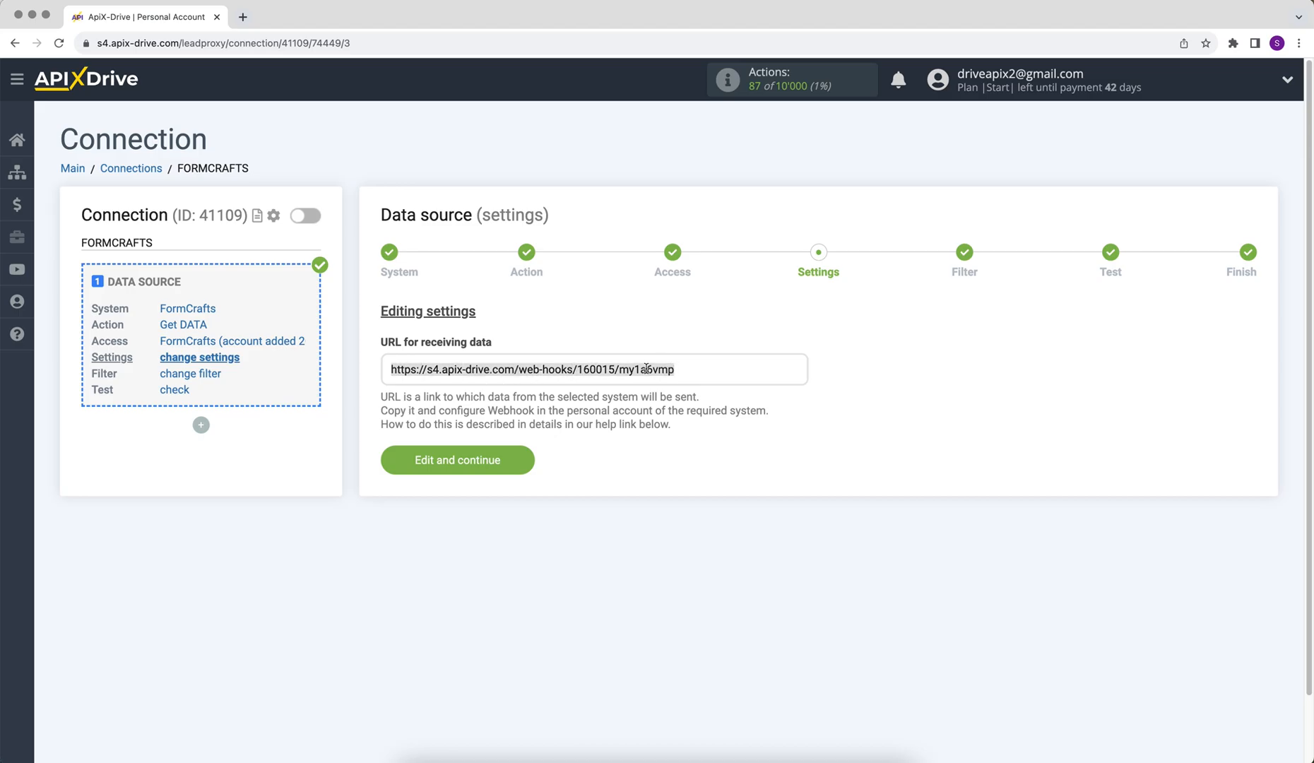
right_click(645, 368)
left_click(668, 402)
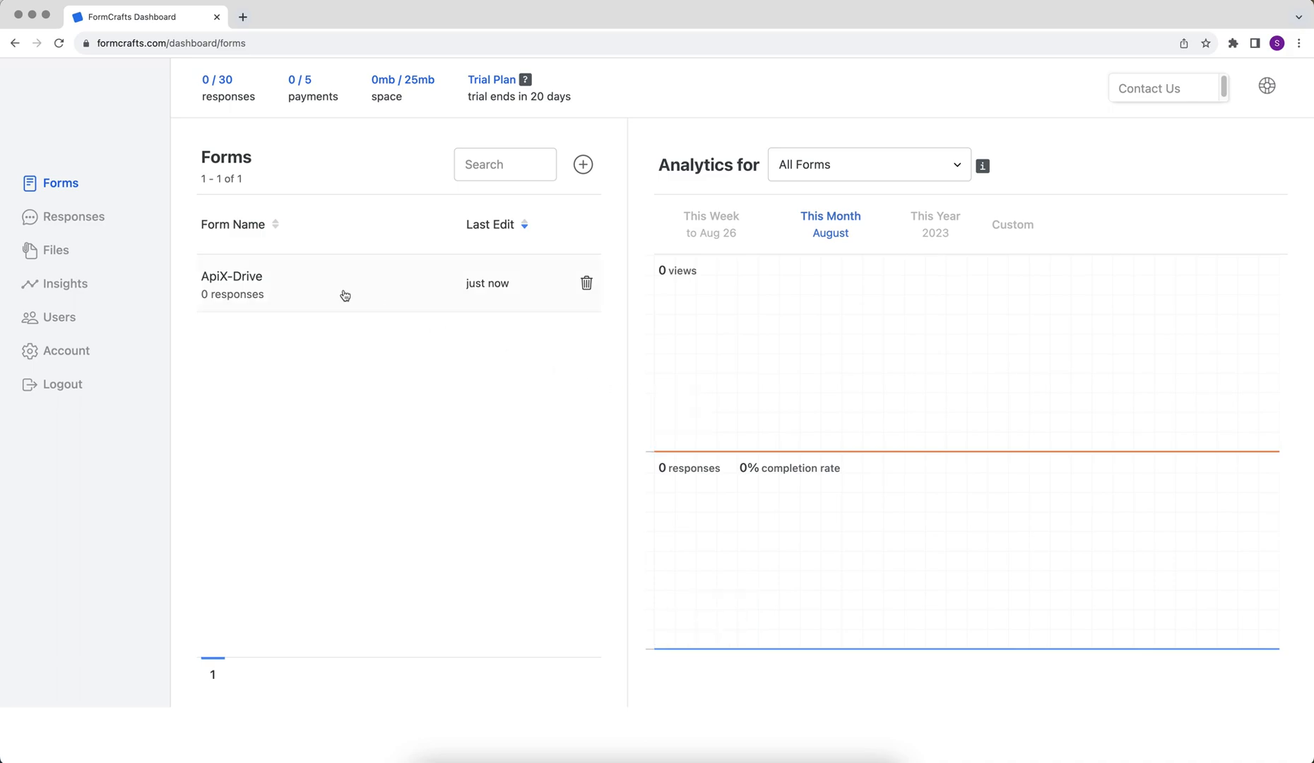
Enable 'Webhook: submit data to your server' in the ApiX-Drive form settings and paste the ApiX-Drive URL
left_click(271, 280)
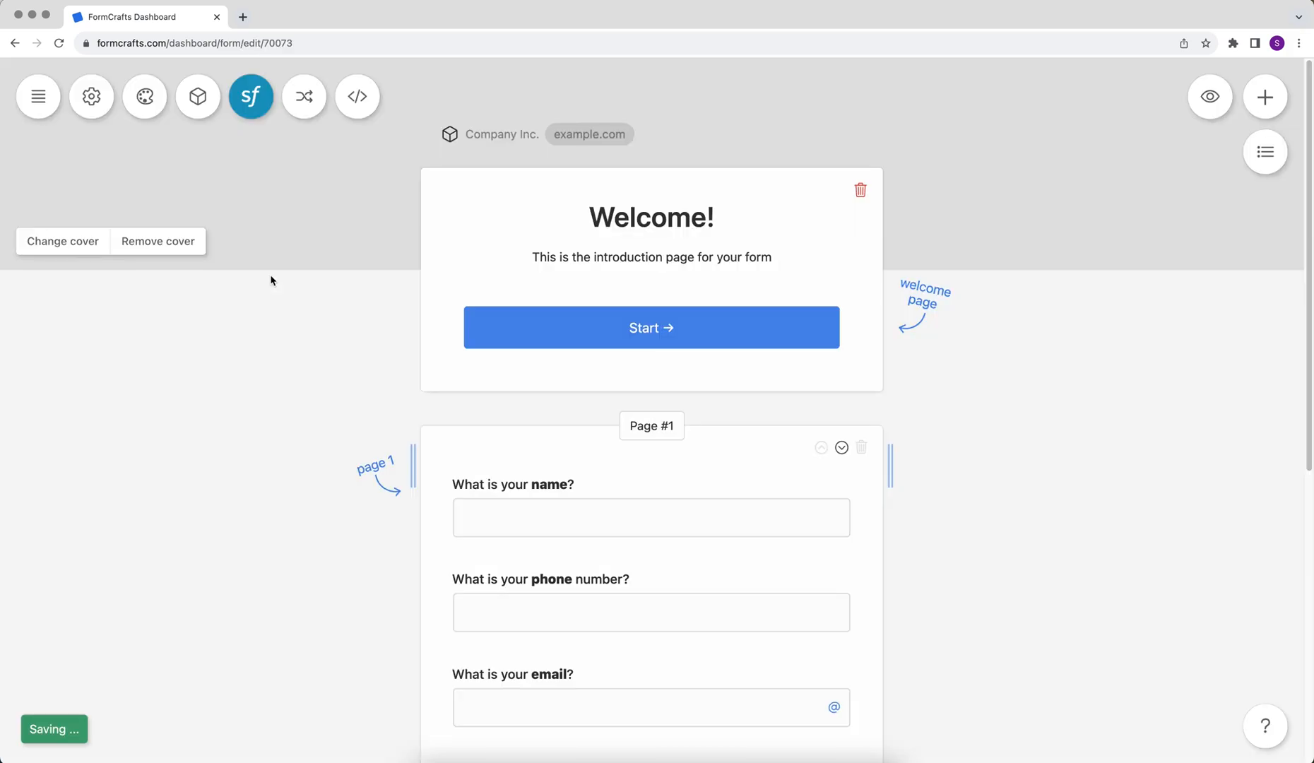
left_click(93, 99)
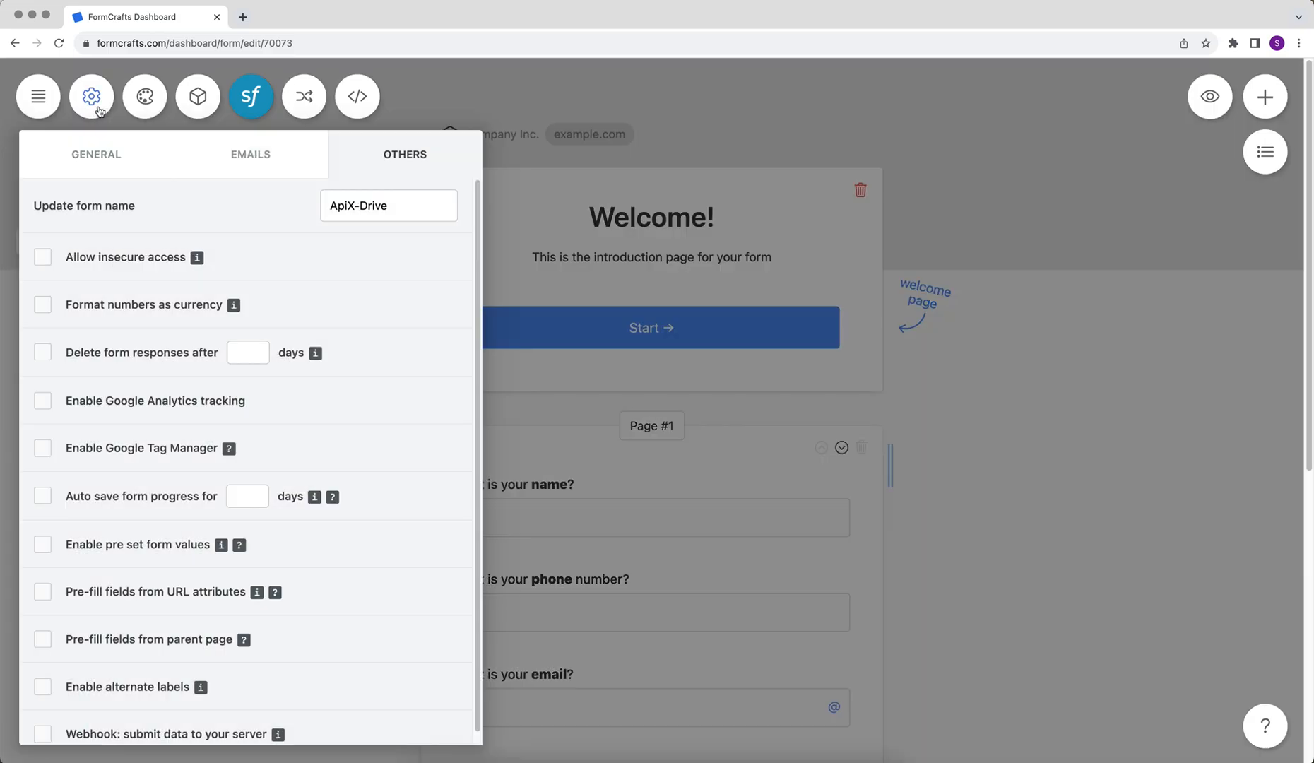
scroll(42, 496, "down", 1)
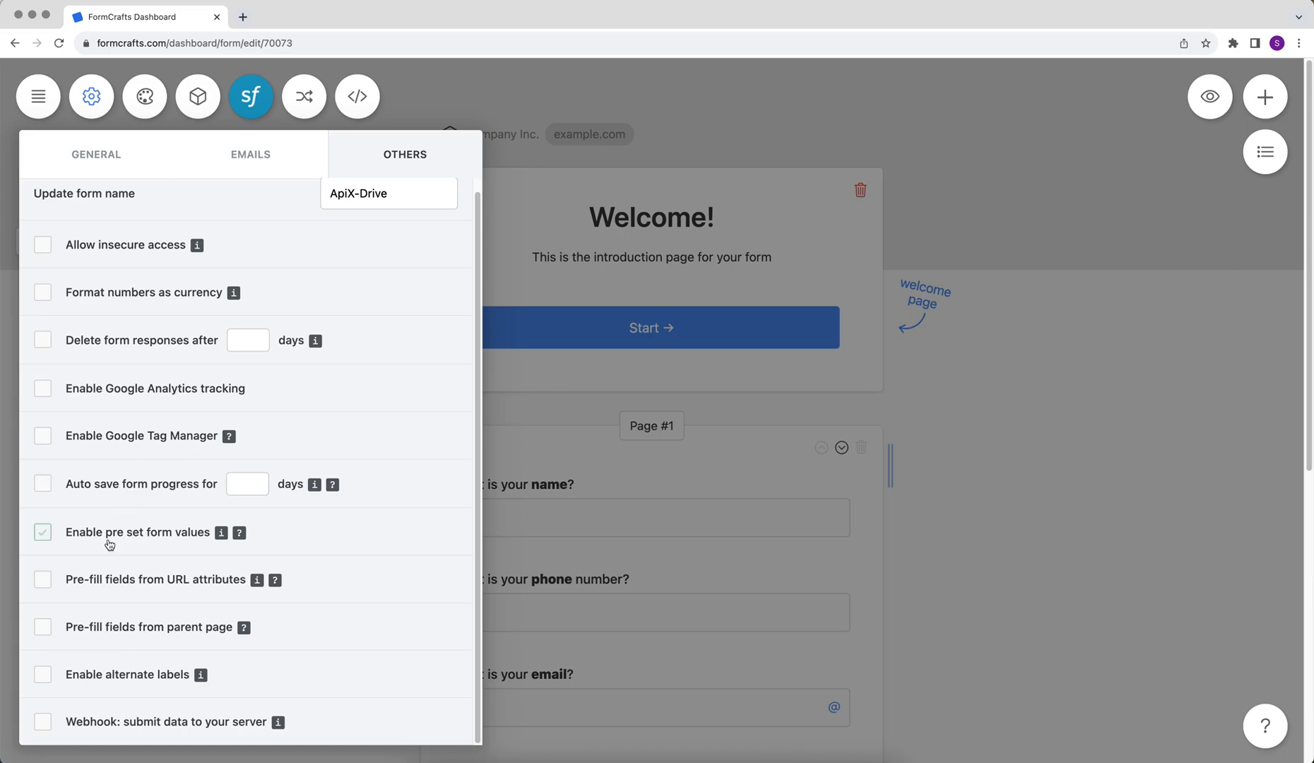
left_click(42, 720)
scroll(47, 719, "down", 3)
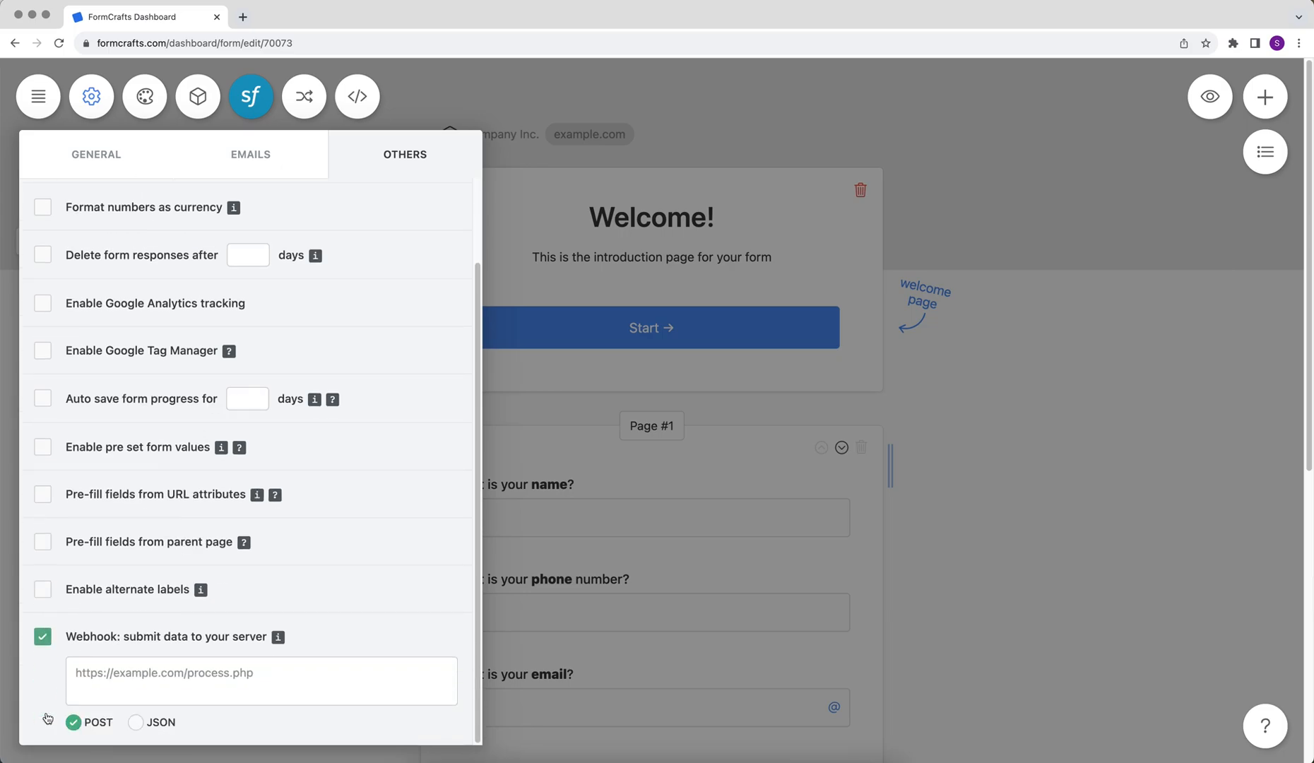
right_click(103, 689)
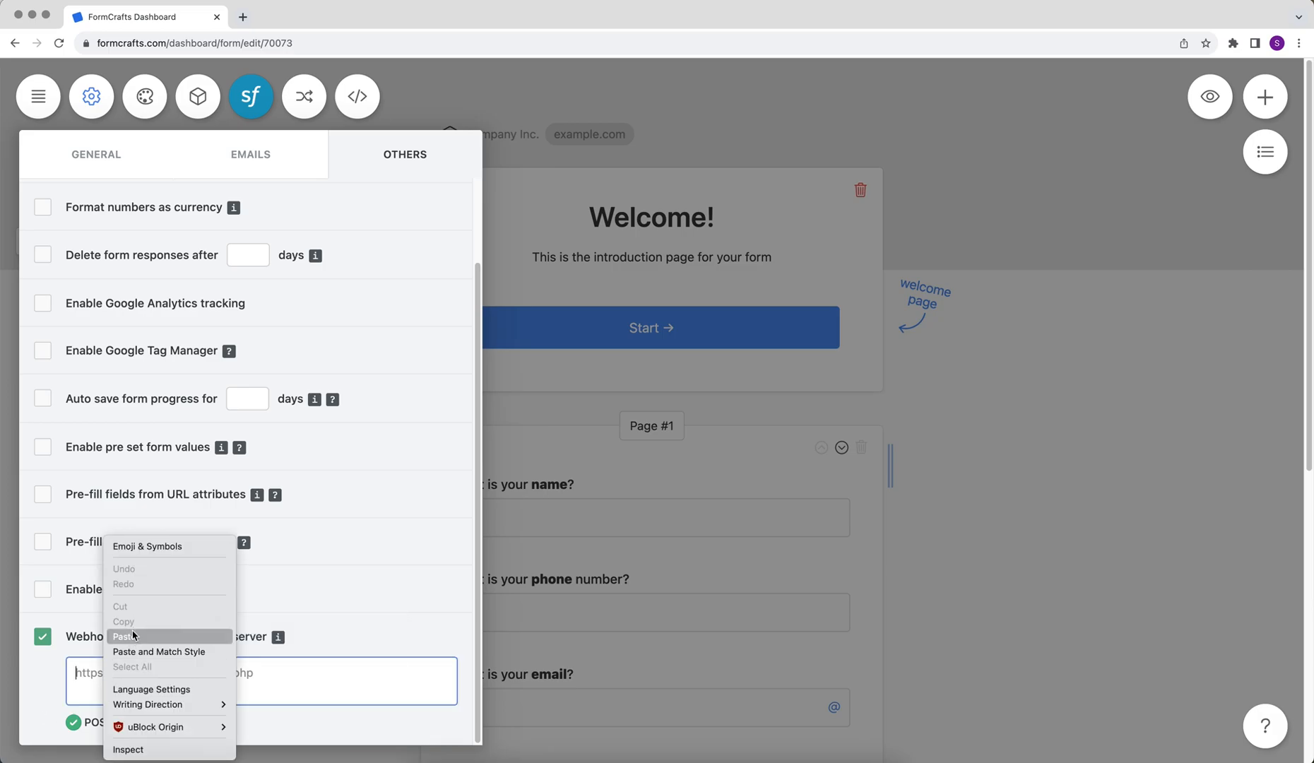
left_click(134, 634)
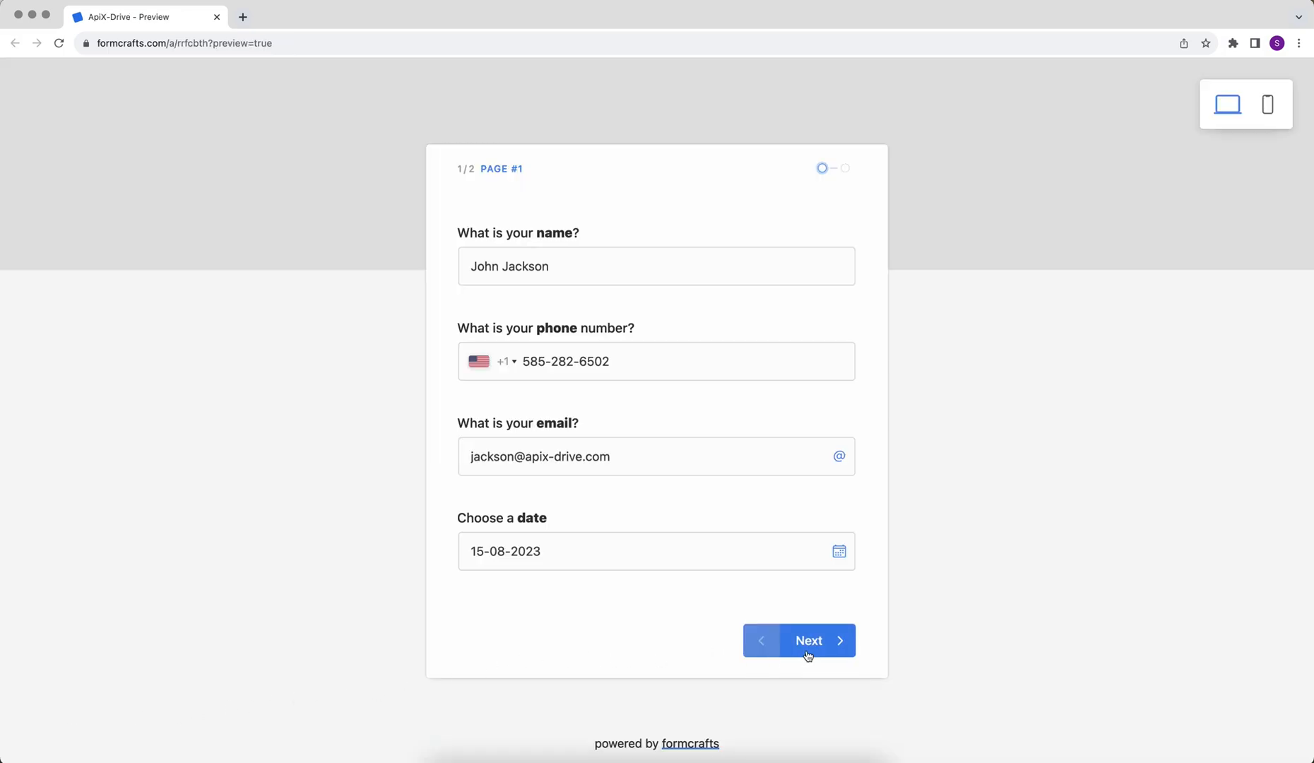
Submit the test entry with name, phone, email and date 15-08-2023
left_click(807, 656)
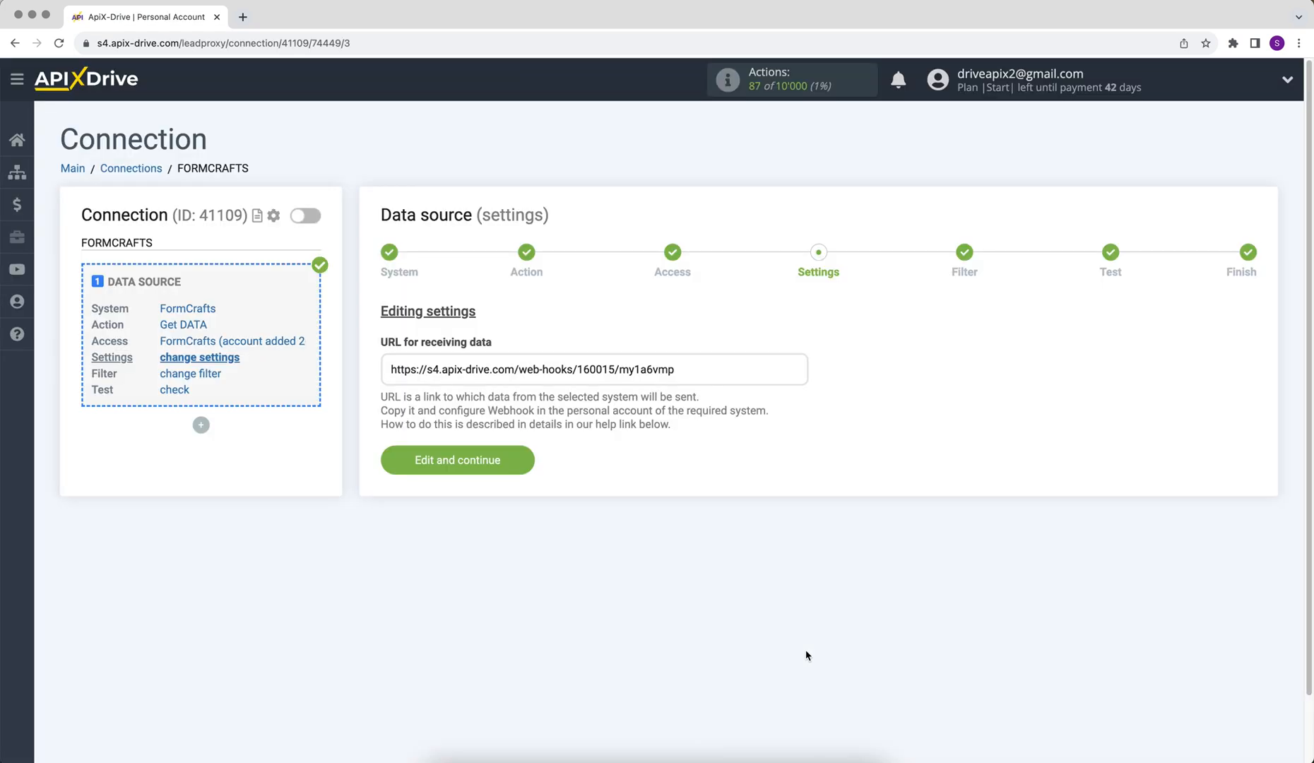
Save the source settings, skip filtering, load the test submission and finish the source setup
left_click(391, 464)
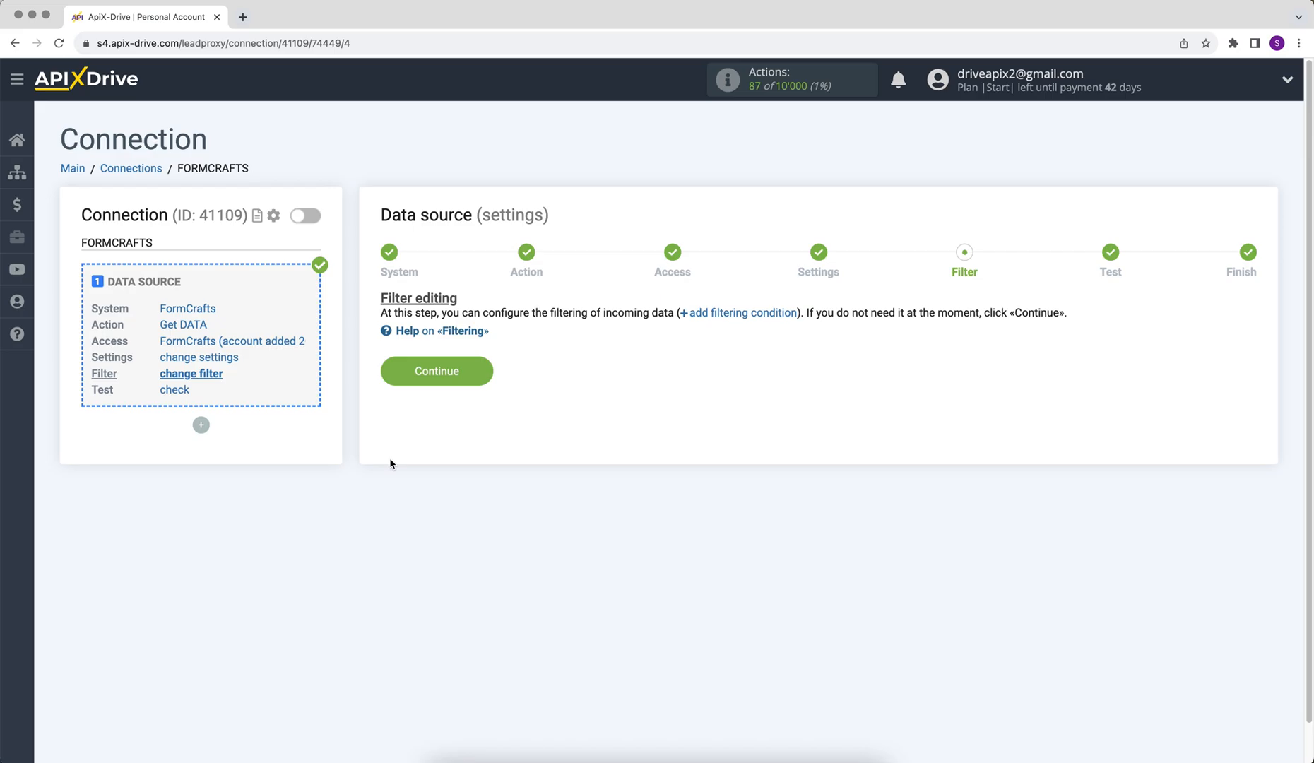
left_click(399, 369)
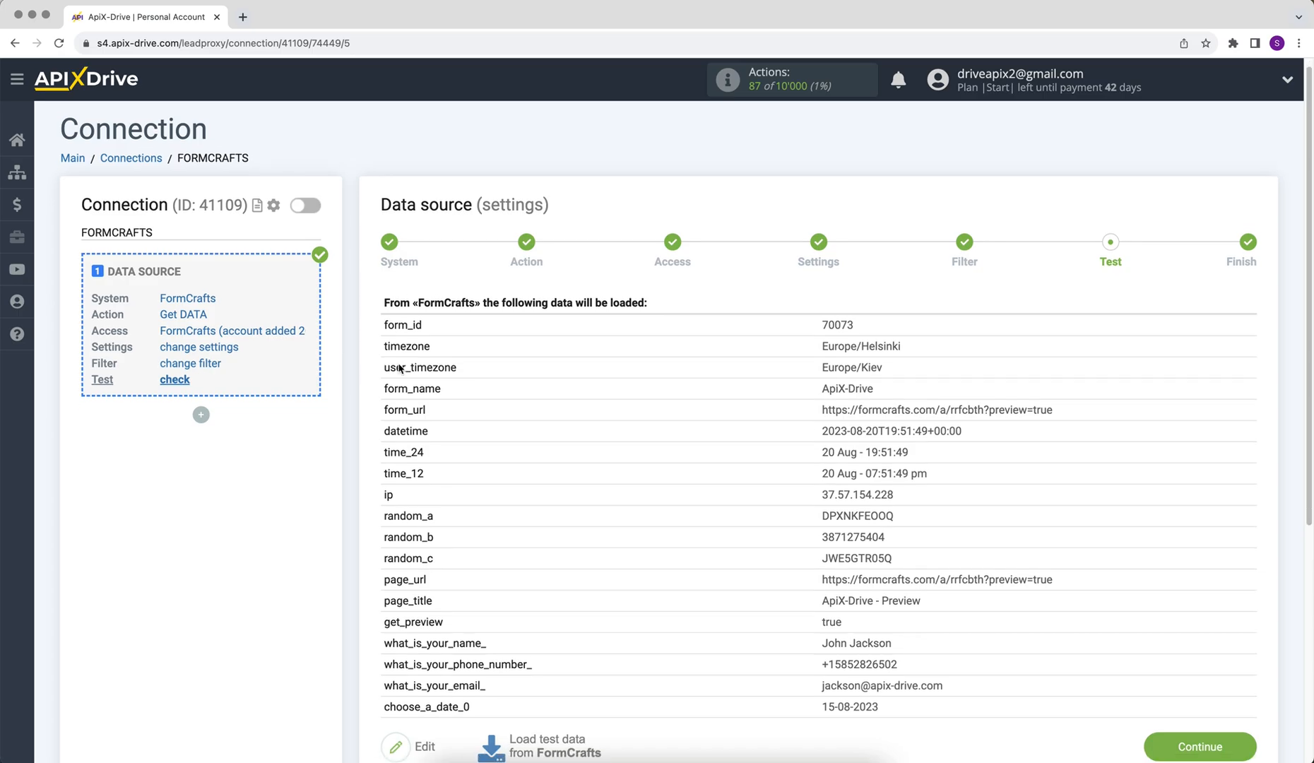
scroll(399, 368, "down", 1)
left_click(1187, 716)
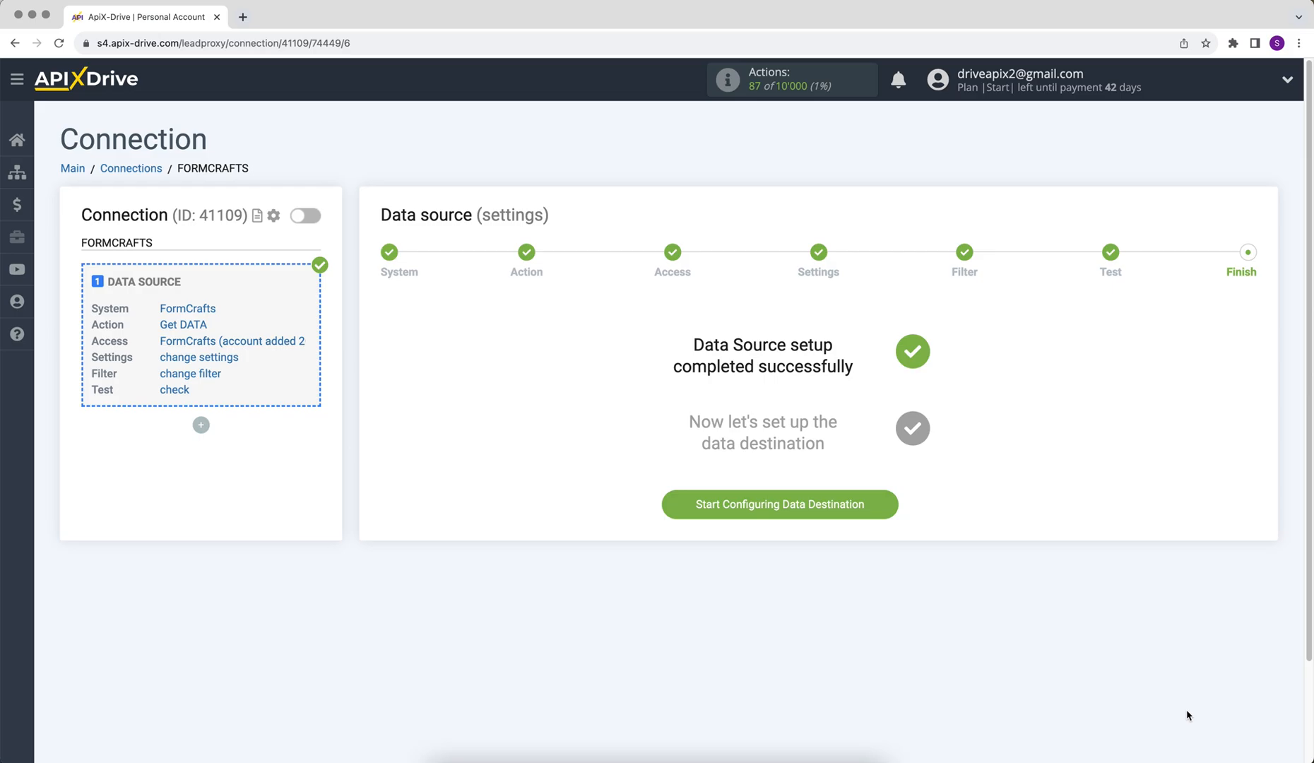
Set Google Sheets as the destination system with the Add ROW action
left_click(693, 517)
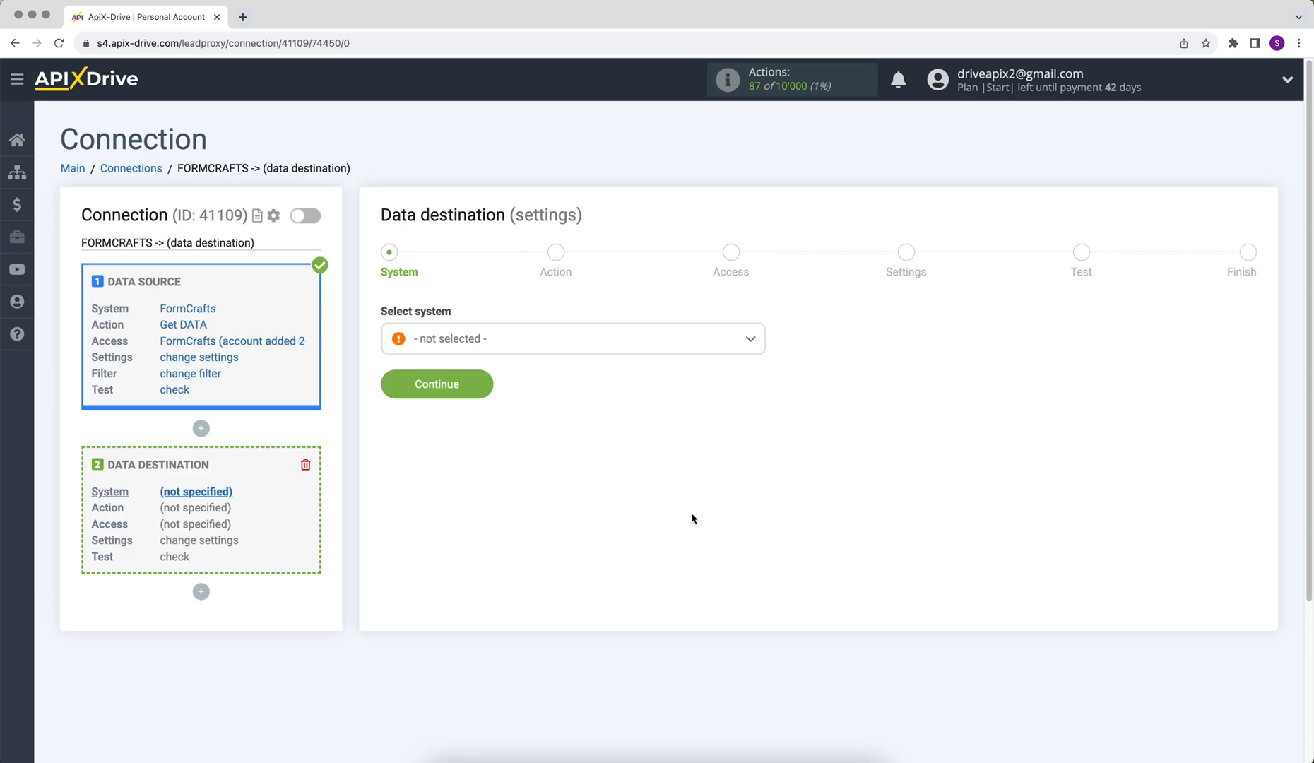
left_click(615, 337)
scroll(761, 369, "down", 2)
left_click_drag(761, 367, 762, 435)
left_click(482, 474)
left_click(400, 388)
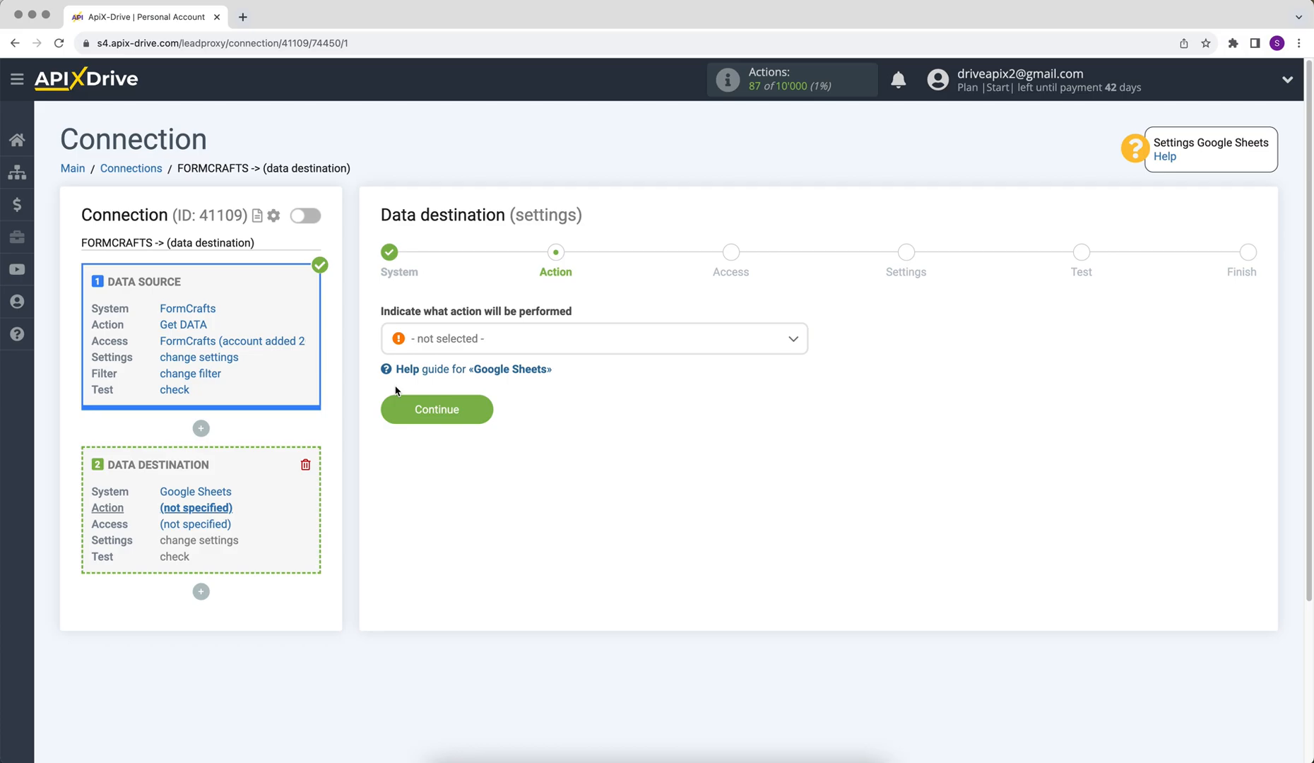
left_click(441, 344)
left_click(437, 421)
left_click(400, 408)
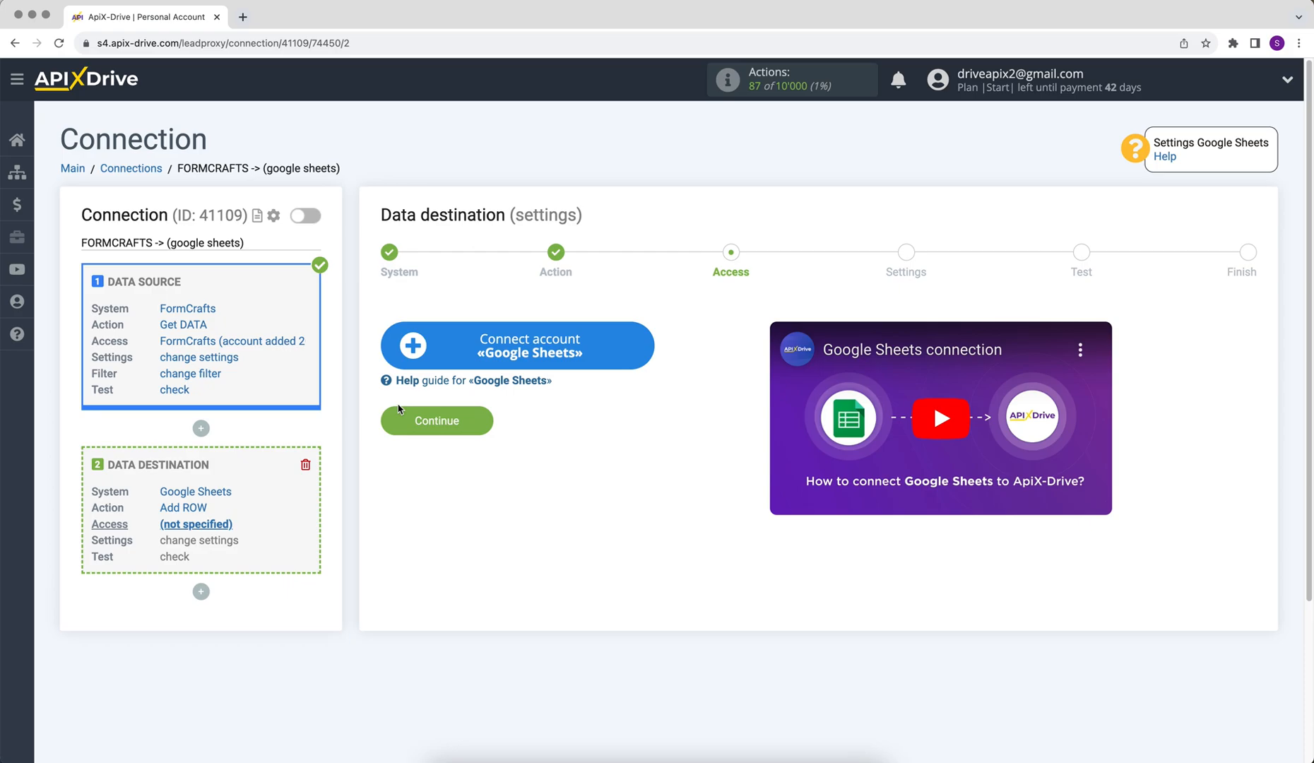
Sign in to the Google account with its email and password, then grant ApiX-Drive access
left_click(407, 359)
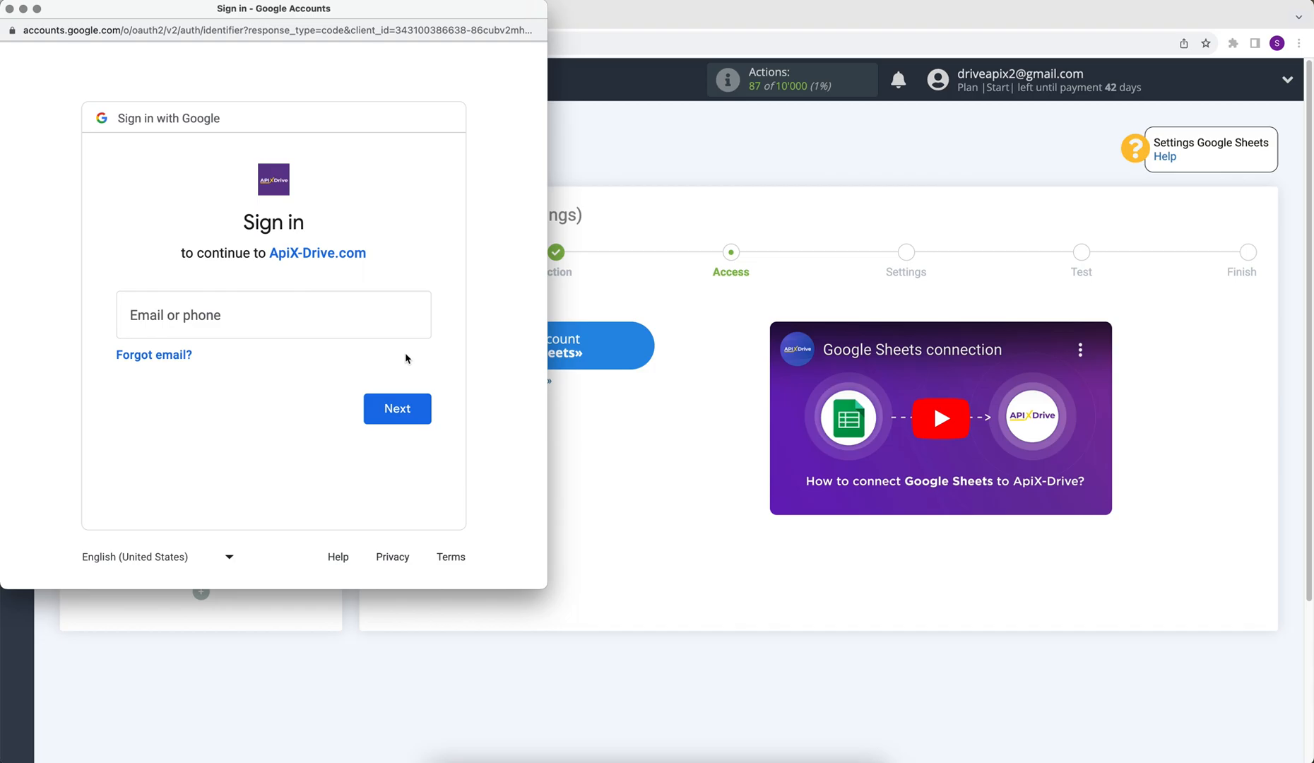
left_click(286, 313)
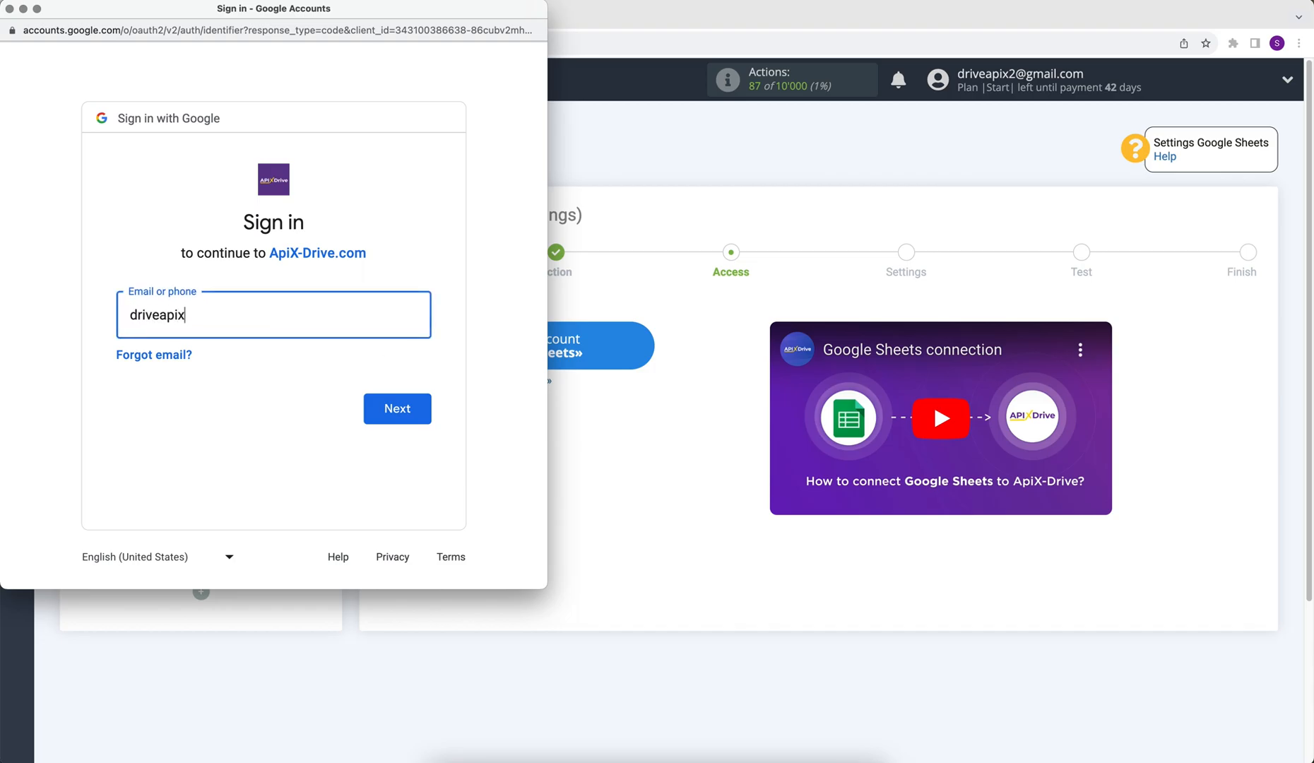
left_click(366, 416)
type("•••••")
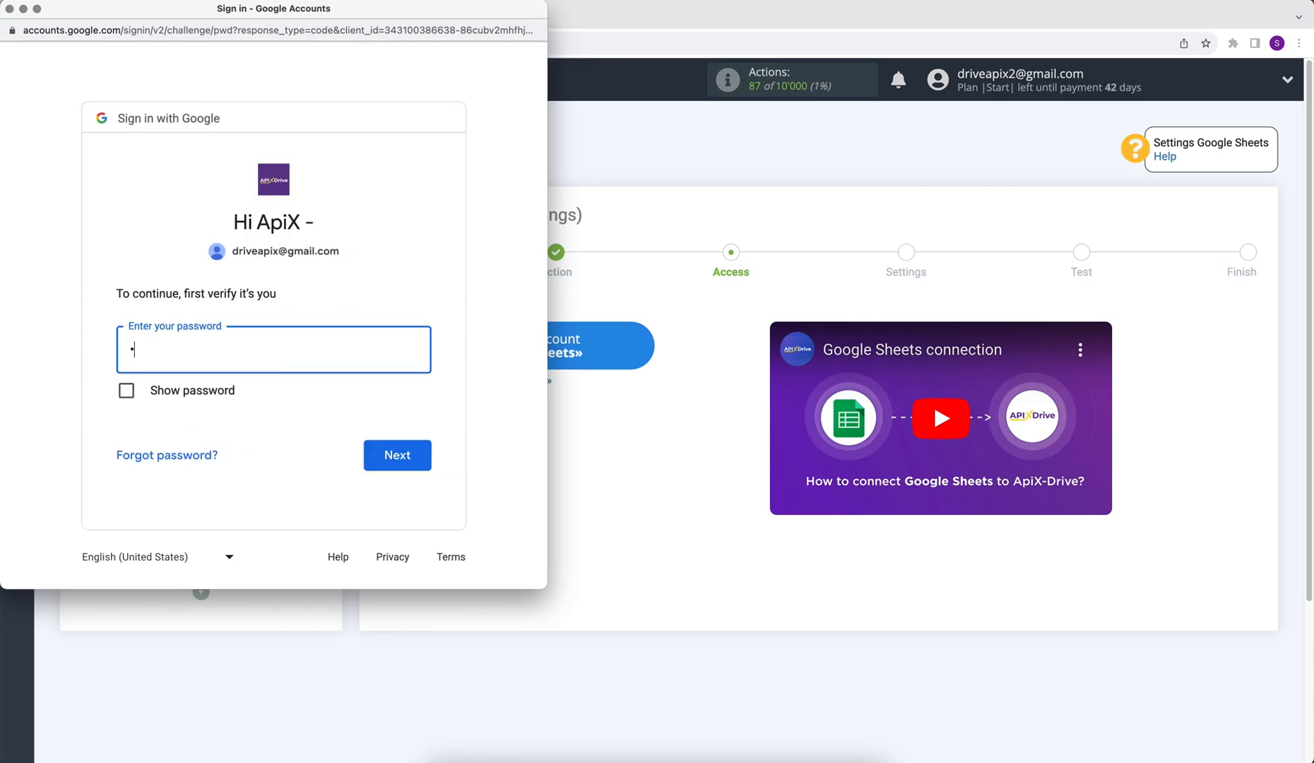
type("•••")
left_click(417, 455)
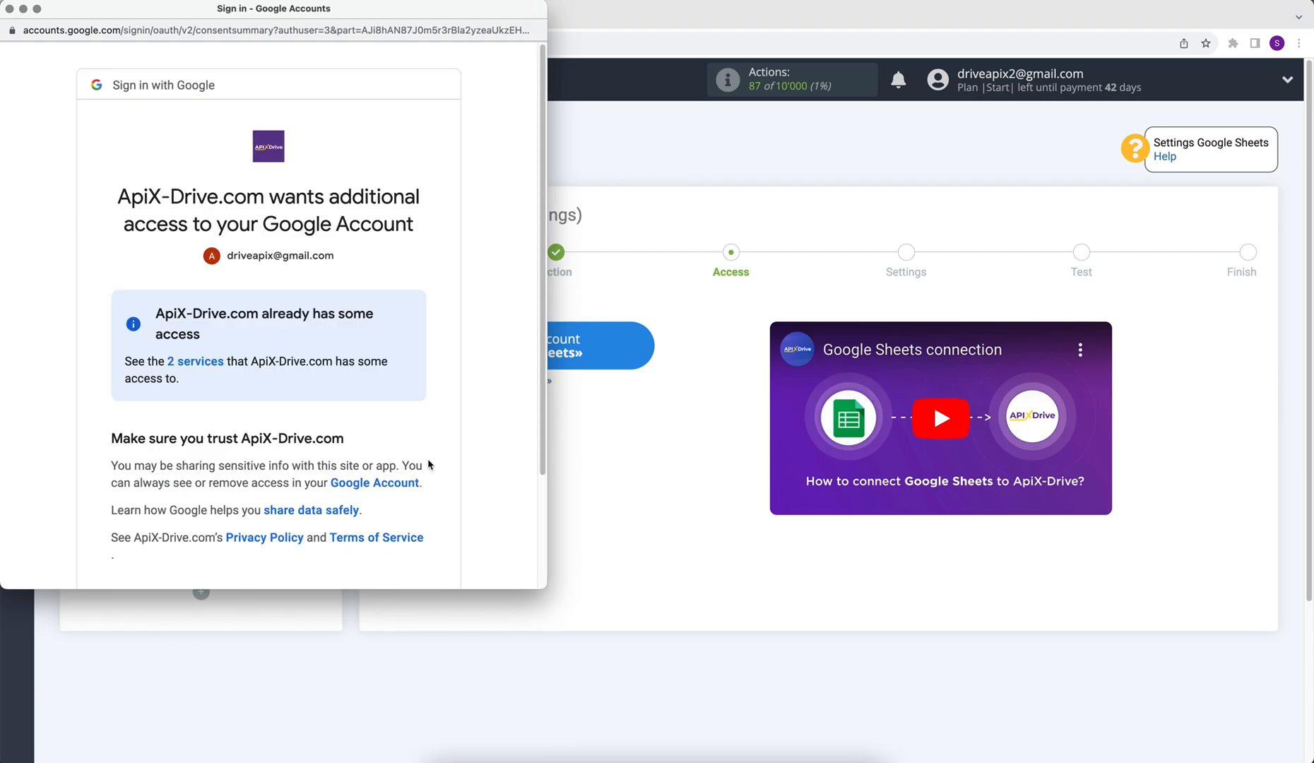
scroll(428, 465, "down", 3)
left_click(358, 494)
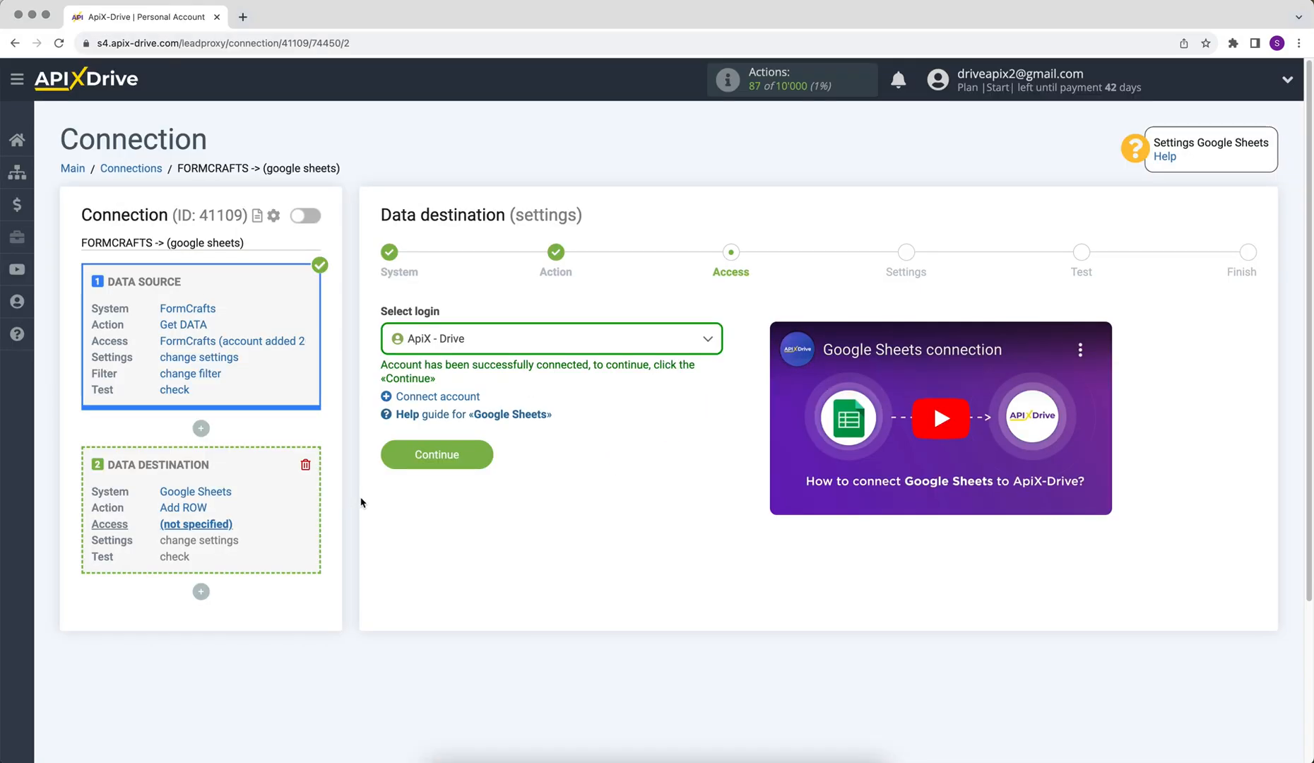
Continue with the connected Google login and target the ApiX-Drive spreadsheet, sheet 1
left_click(445, 339)
left_click(450, 442)
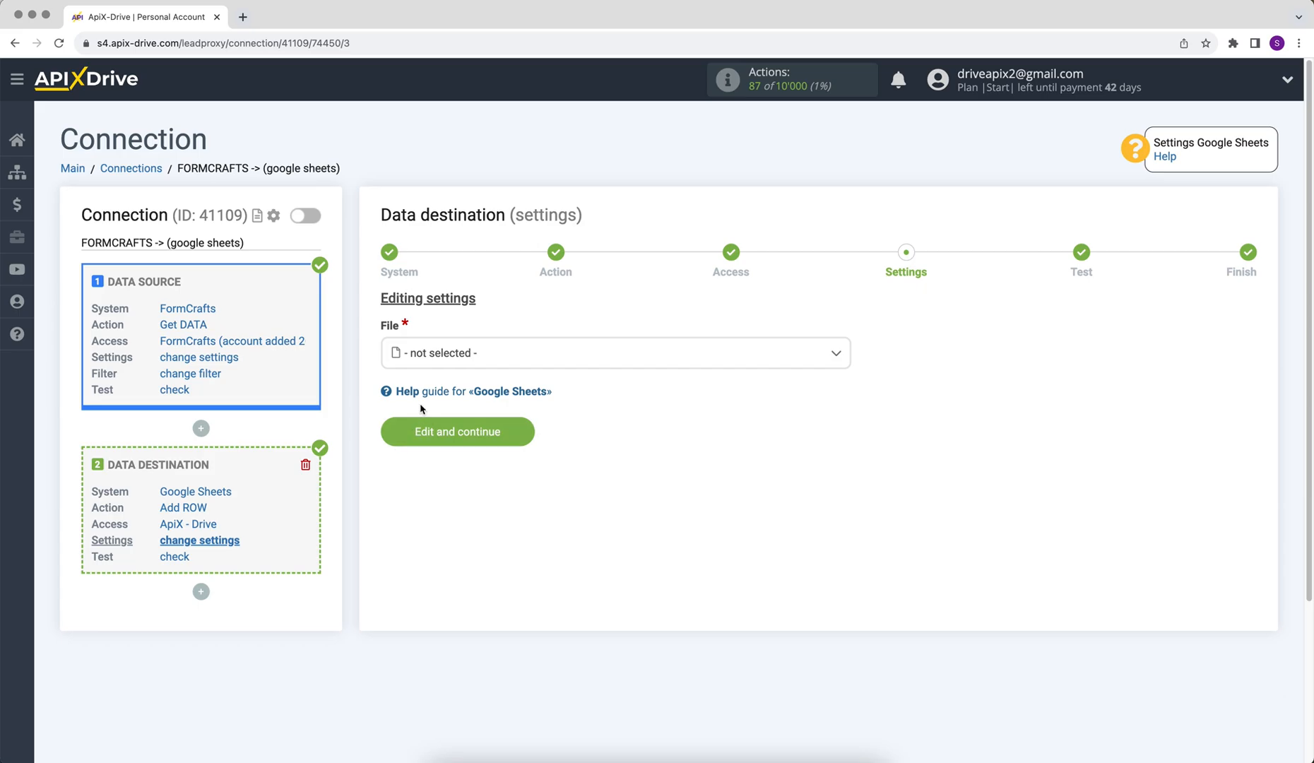
left_click(442, 364)
left_click(442, 440)
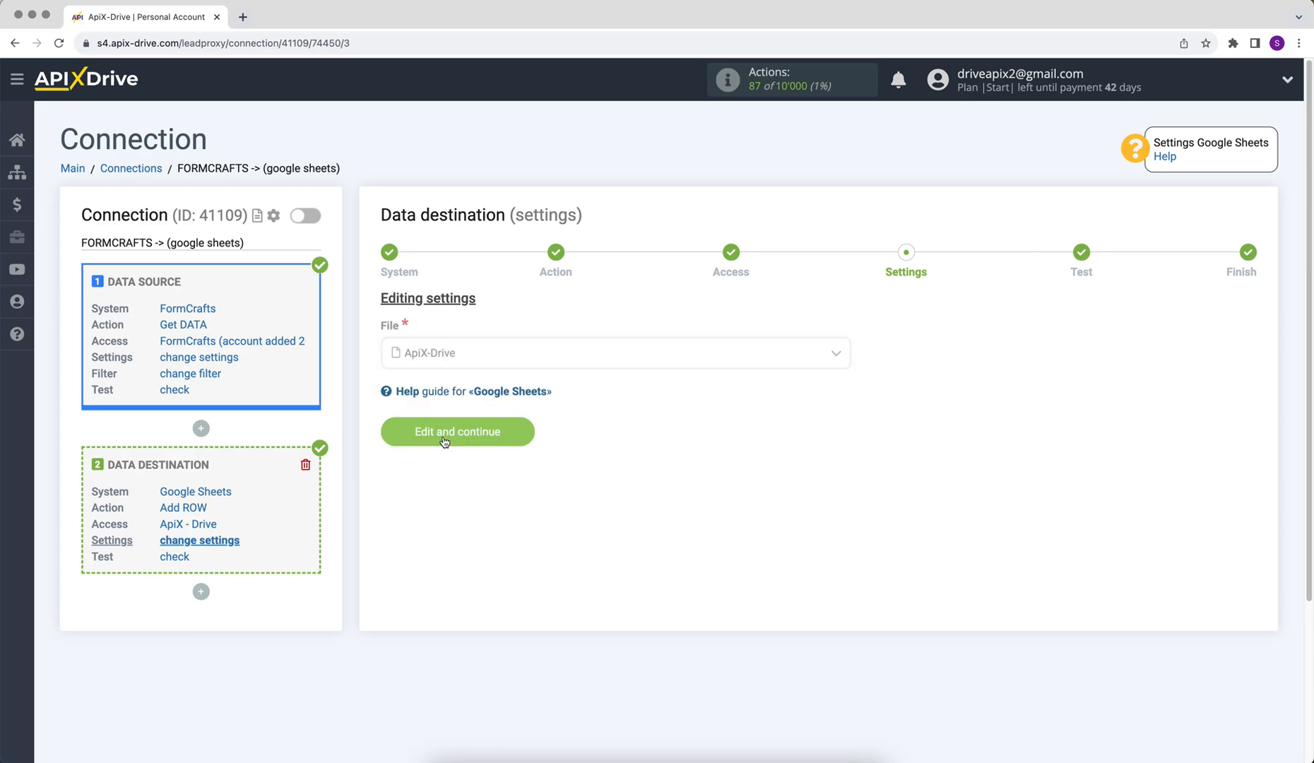
left_click(416, 429)
left_click(431, 515)
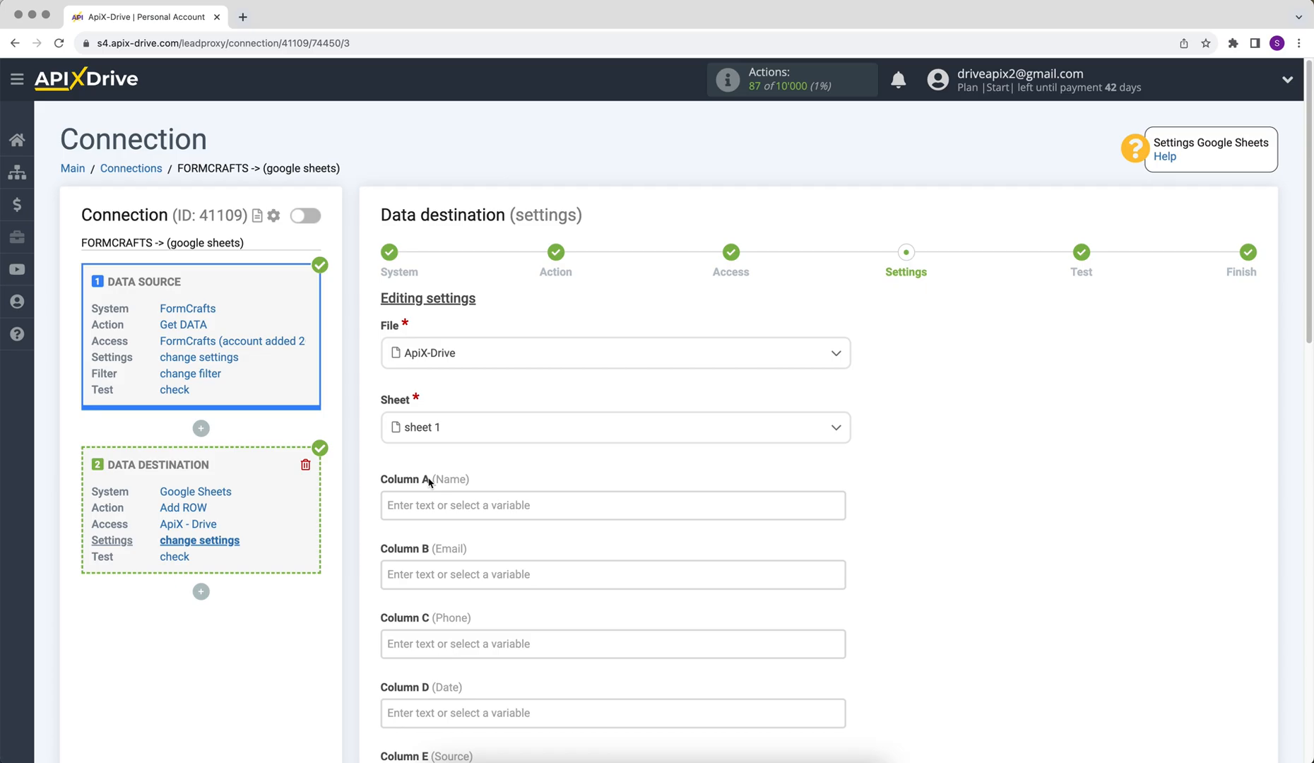
Map Columns A–D to what_is_your_name_, what_is_your_email_, what_is_your_phone_number_ and choose_a_date_0
left_click(430, 504)
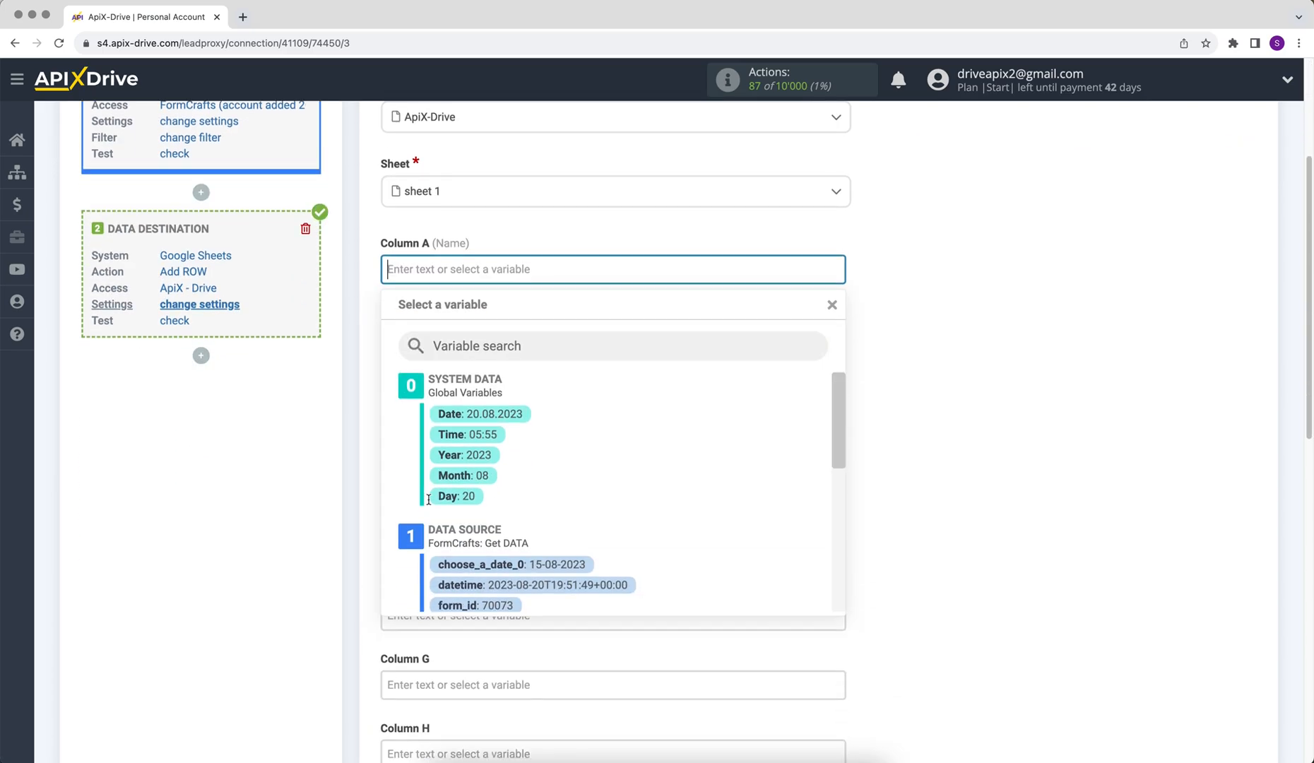
left_click_drag(834, 332, 828, 463)
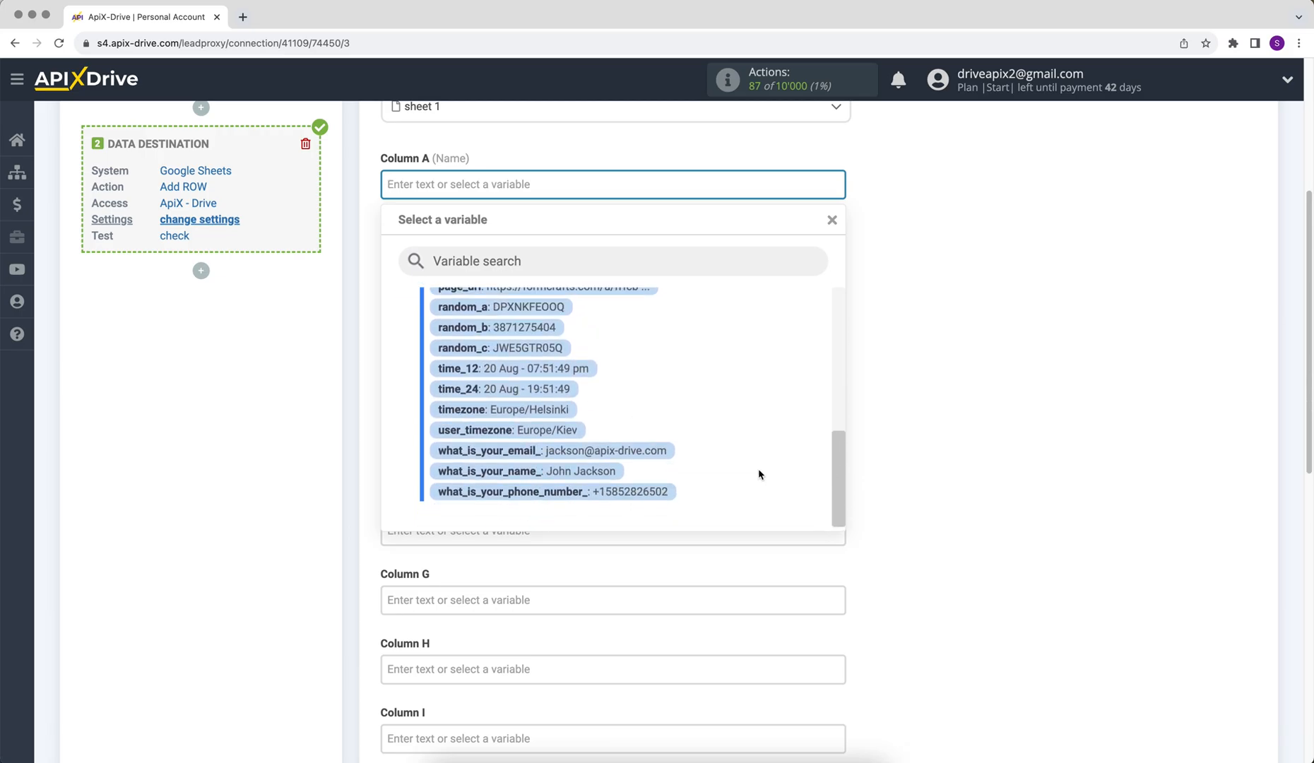
left_click(614, 471)
left_click(456, 253)
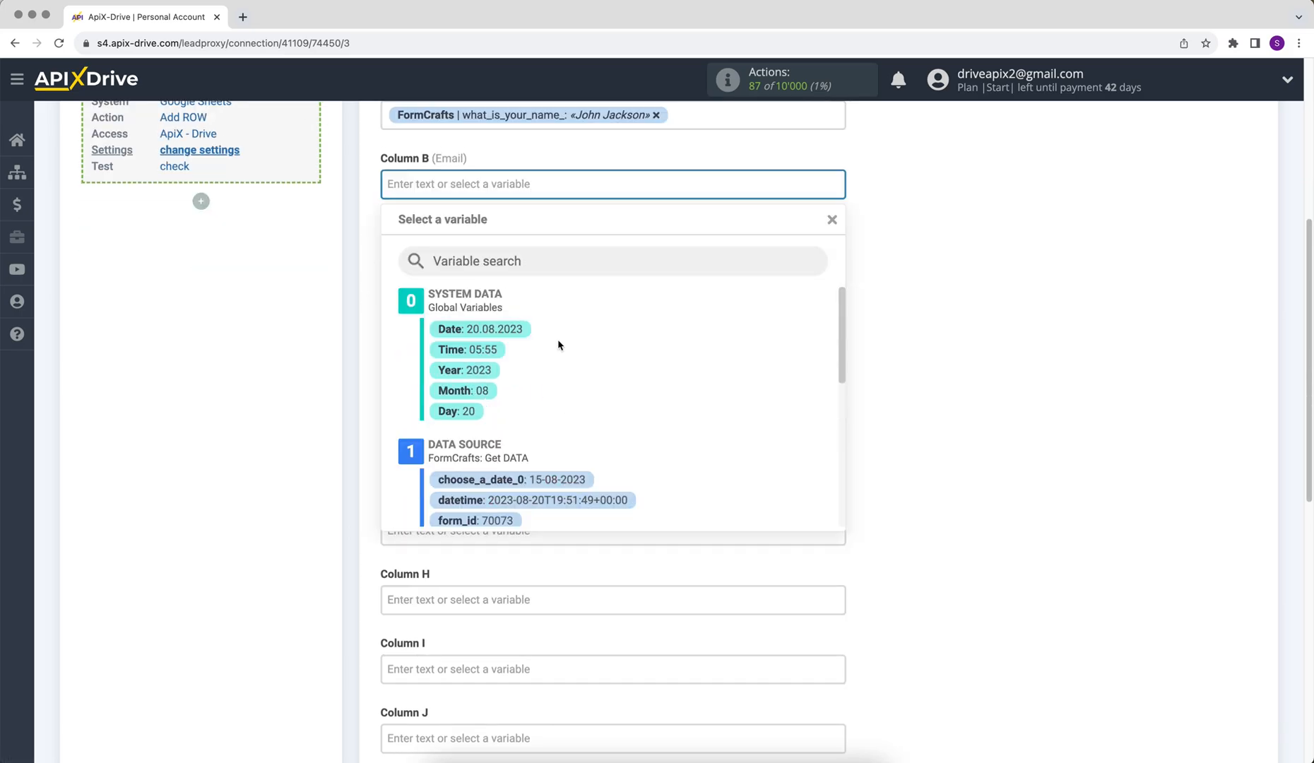
left_click_drag(836, 343, 836, 484)
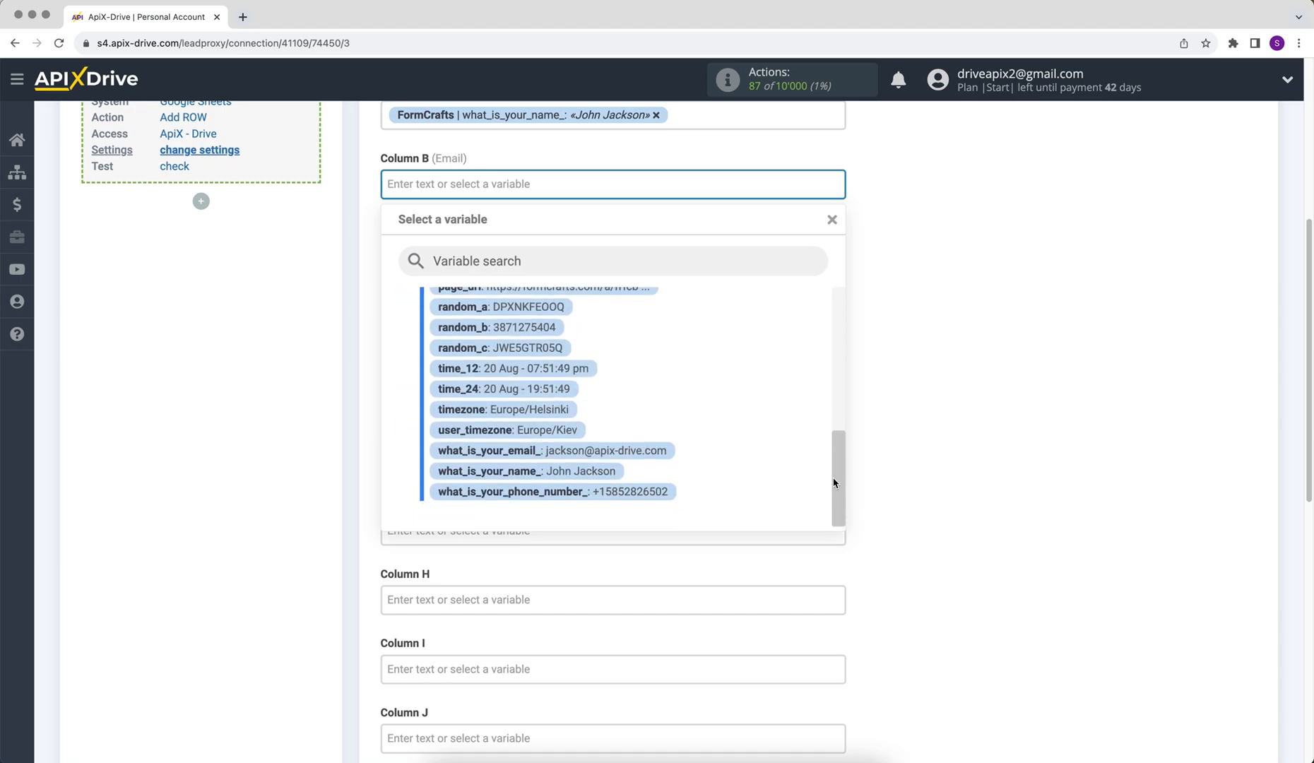
left_click(663, 464)
left_click(492, 251)
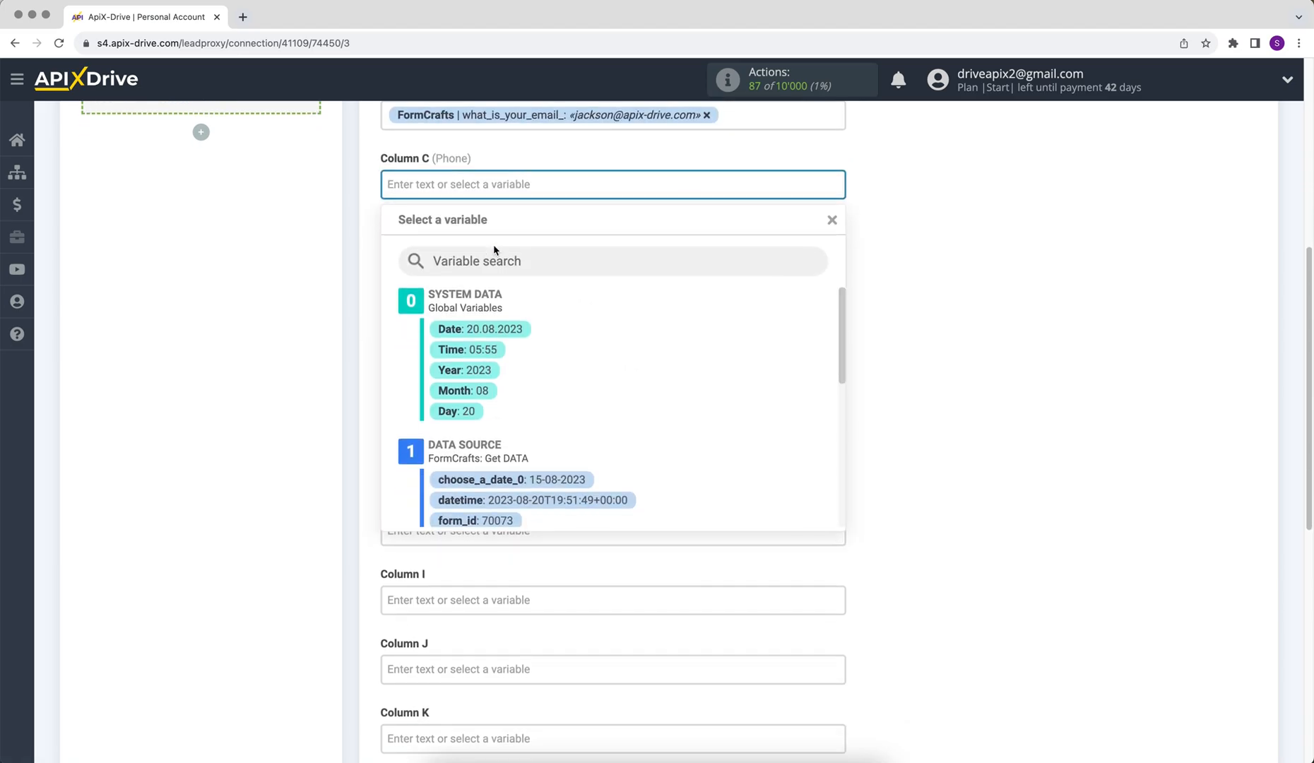
left_click_drag(845, 334, 837, 482)
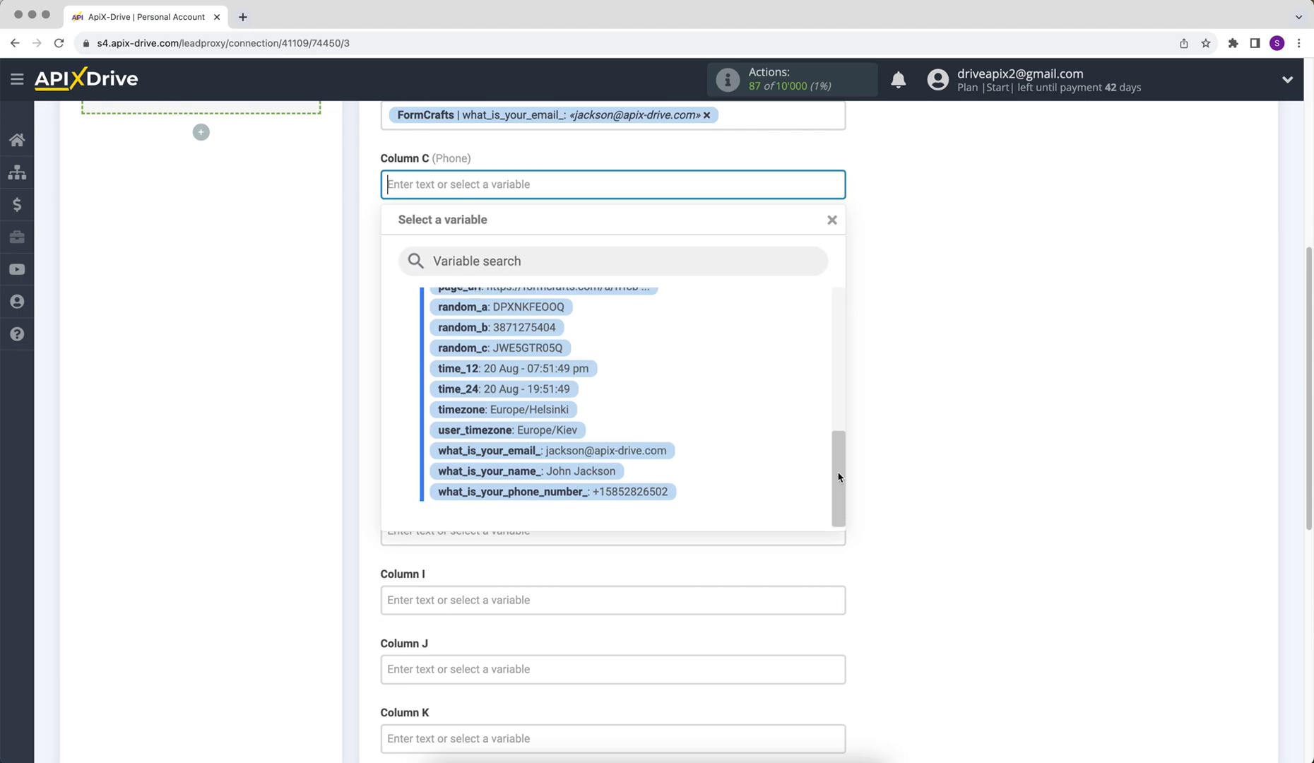
left_click(667, 499)
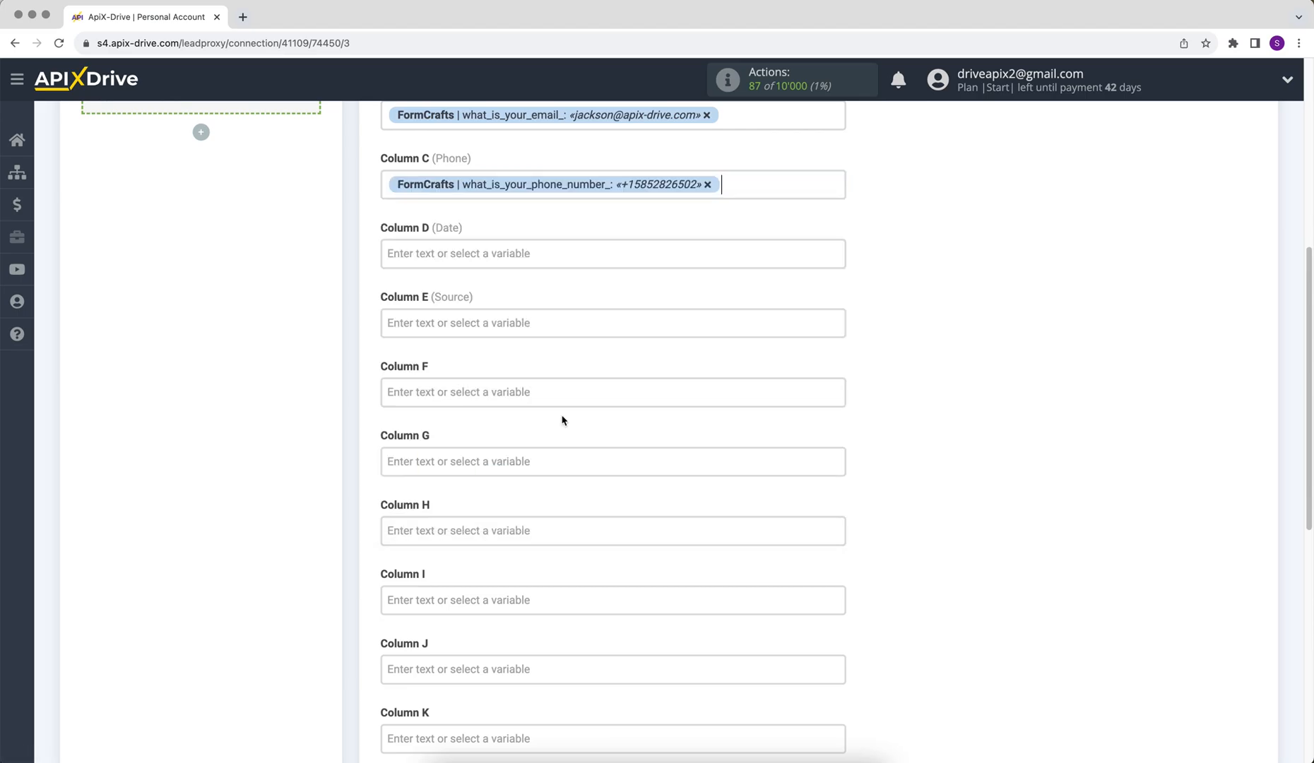
left_click(474, 251)
left_click(552, 480)
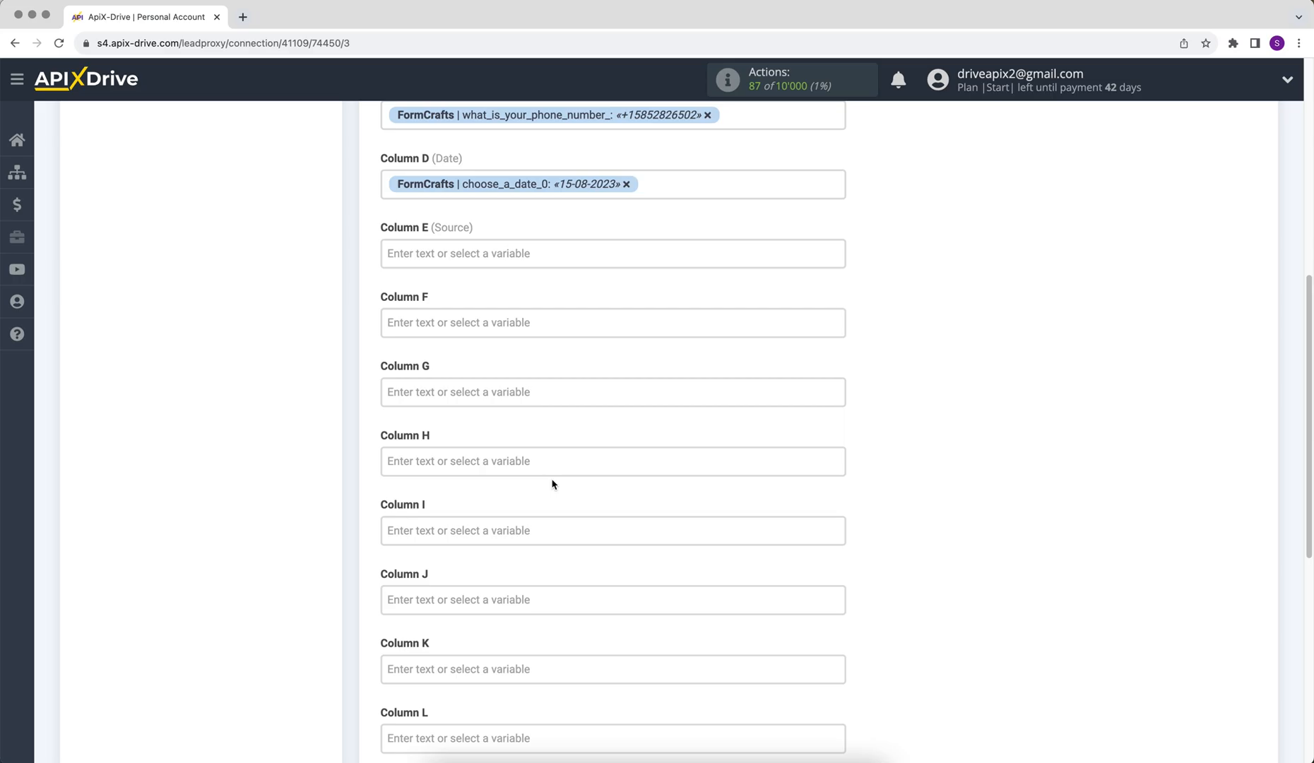
Enter 'New data from FormCrafts' in Column E and save the mapping to reach the Test step
left_click(447, 249)
type("New")
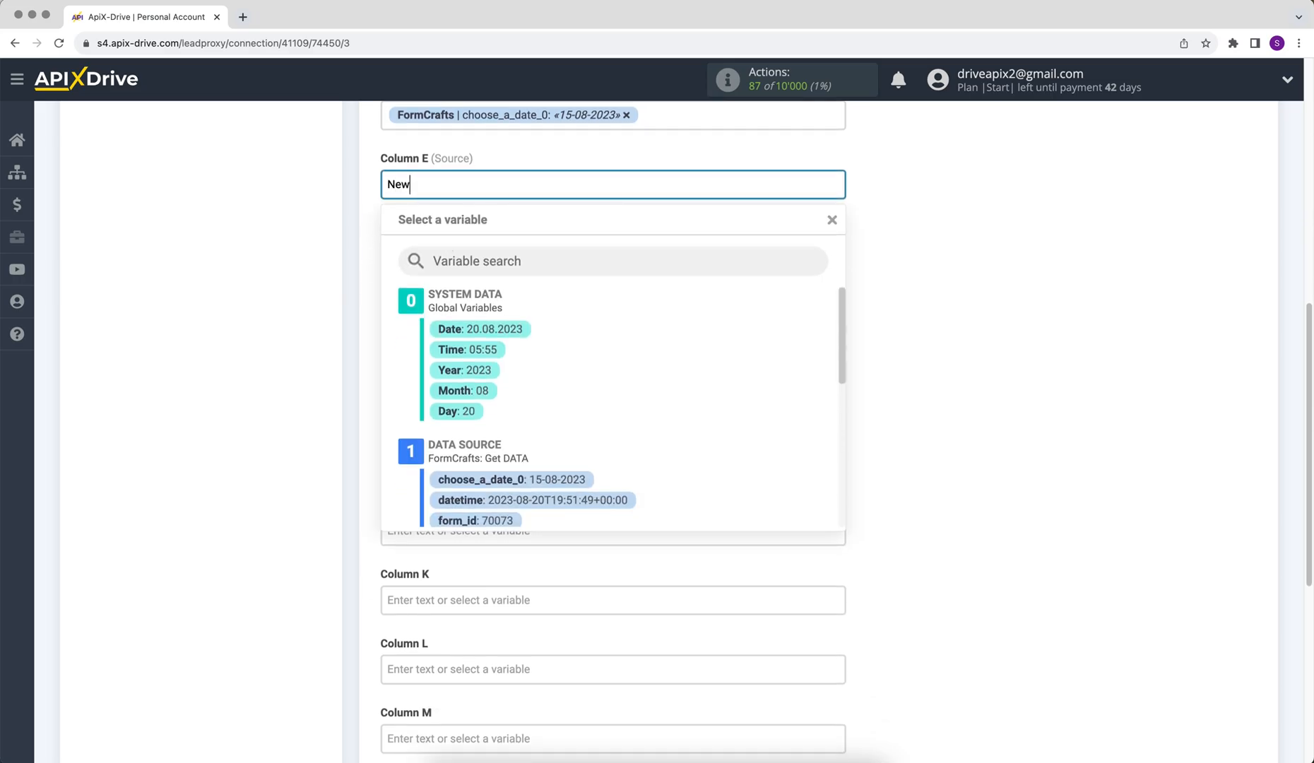
type(" data from FormCrafts")
left_click(897, 328)
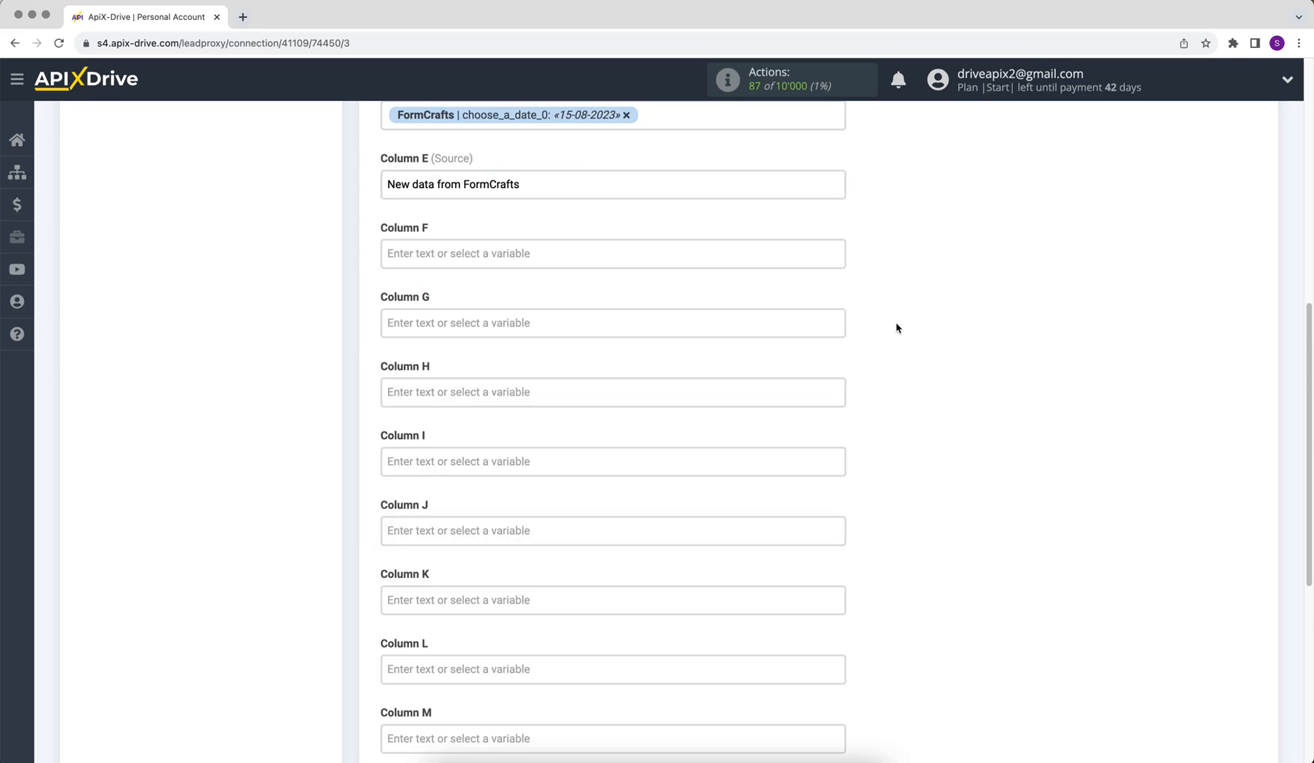
scroll(897, 328, "down", 5)
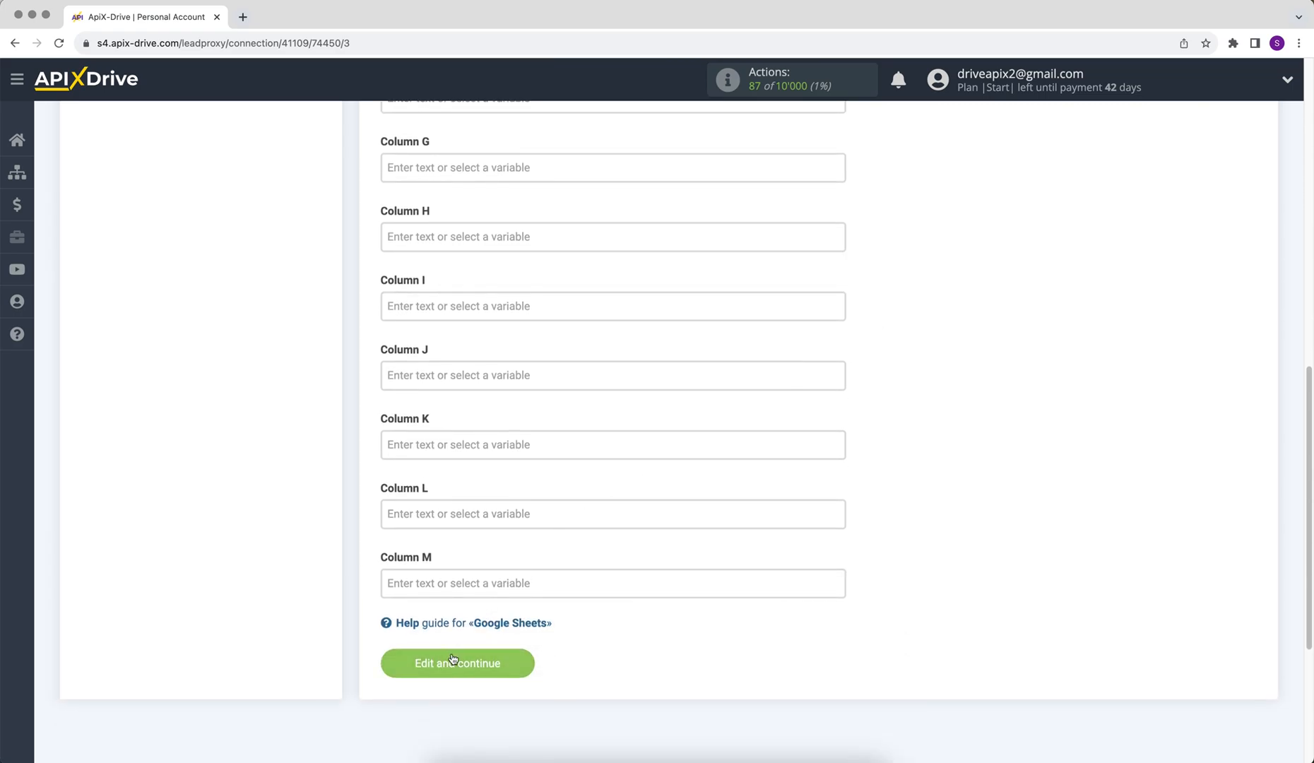
left_click(453, 658)
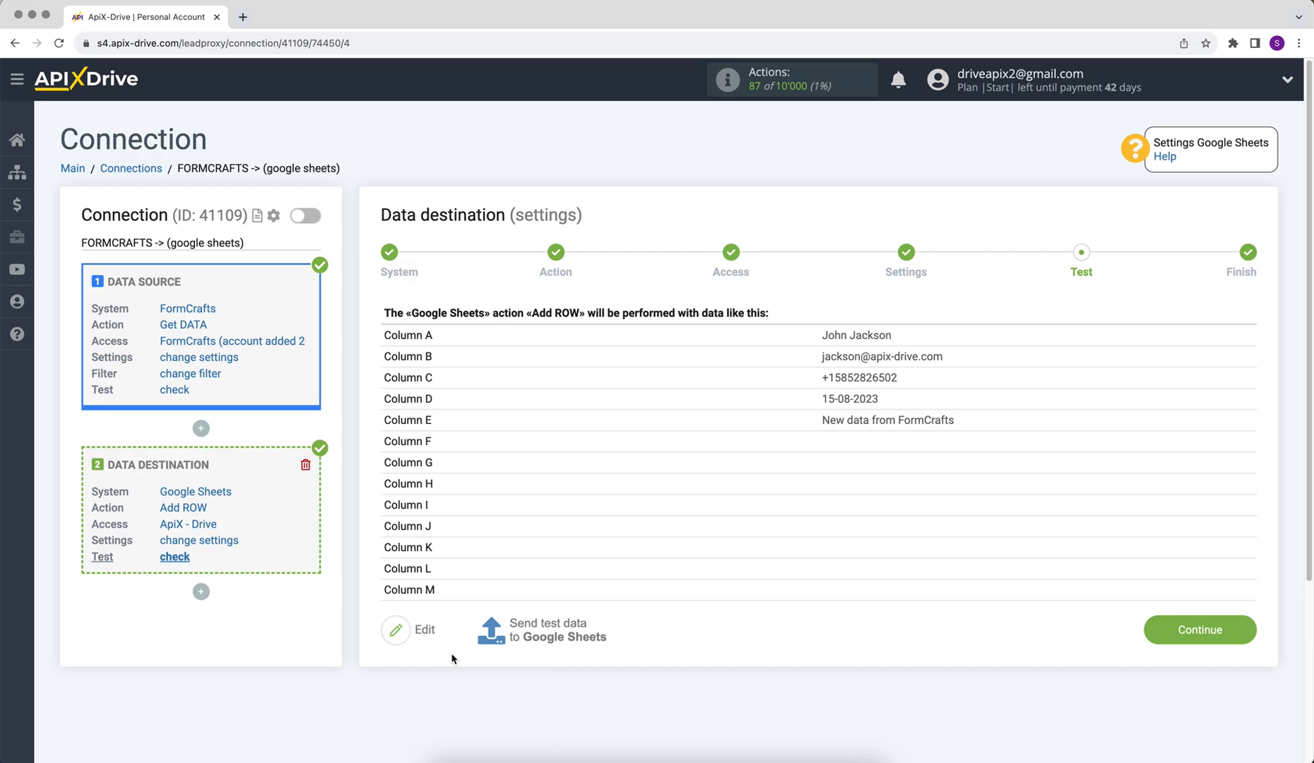
Send a test row to Google Sheets and enable auto-update on the finished FormCrafts connection
left_click(504, 627)
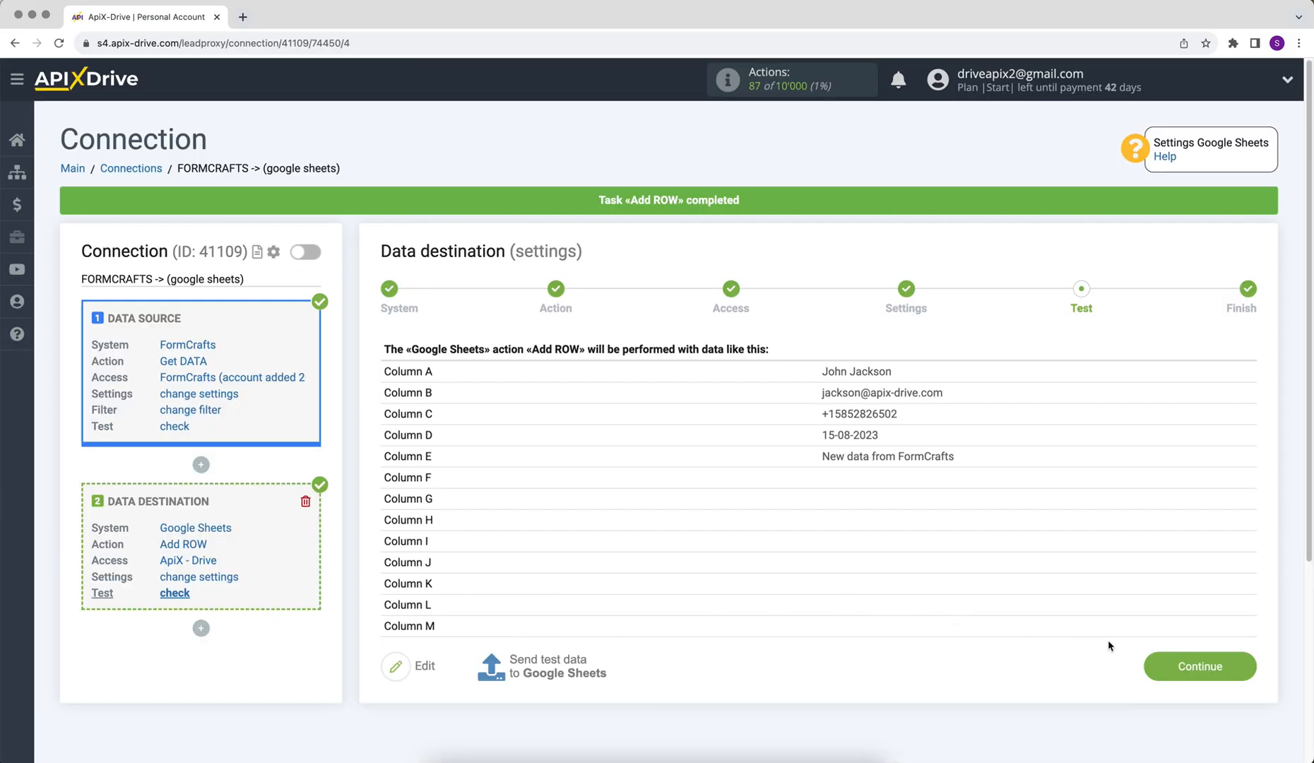
left_click(1170, 675)
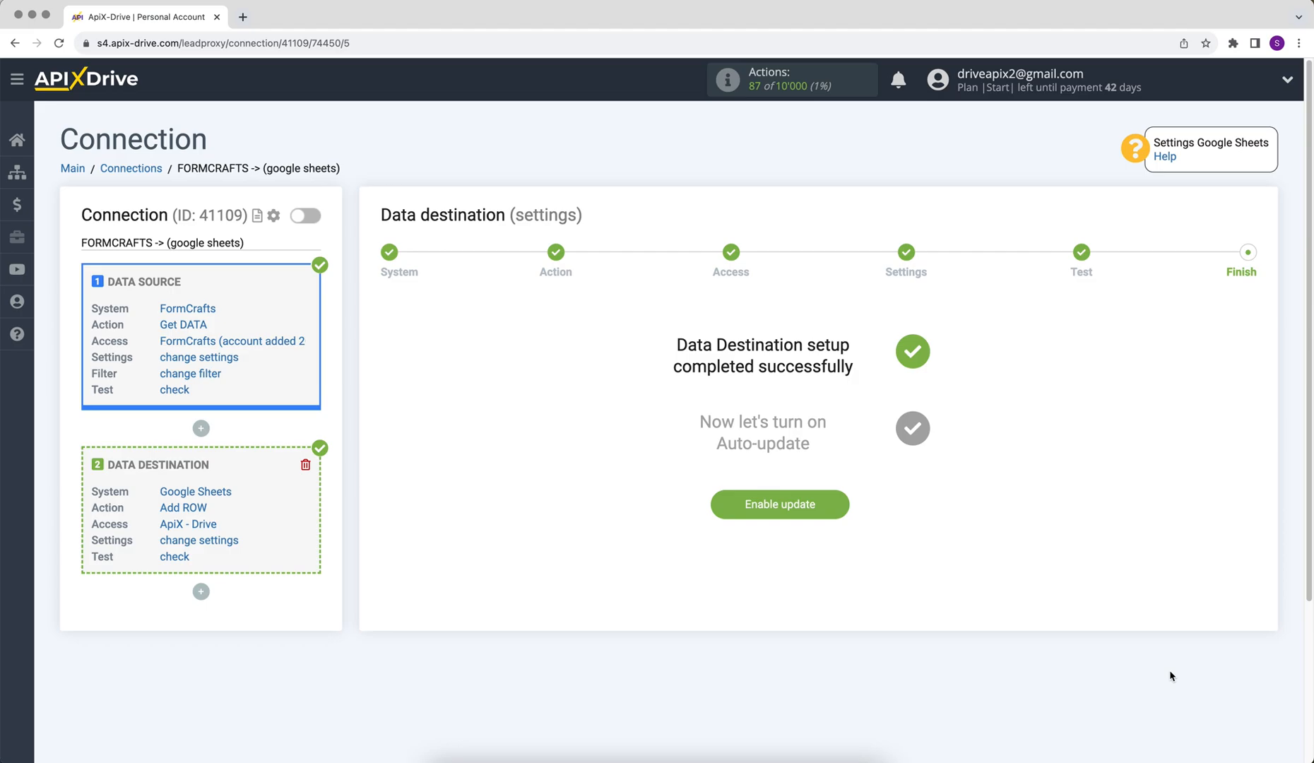
left_click(771, 506)
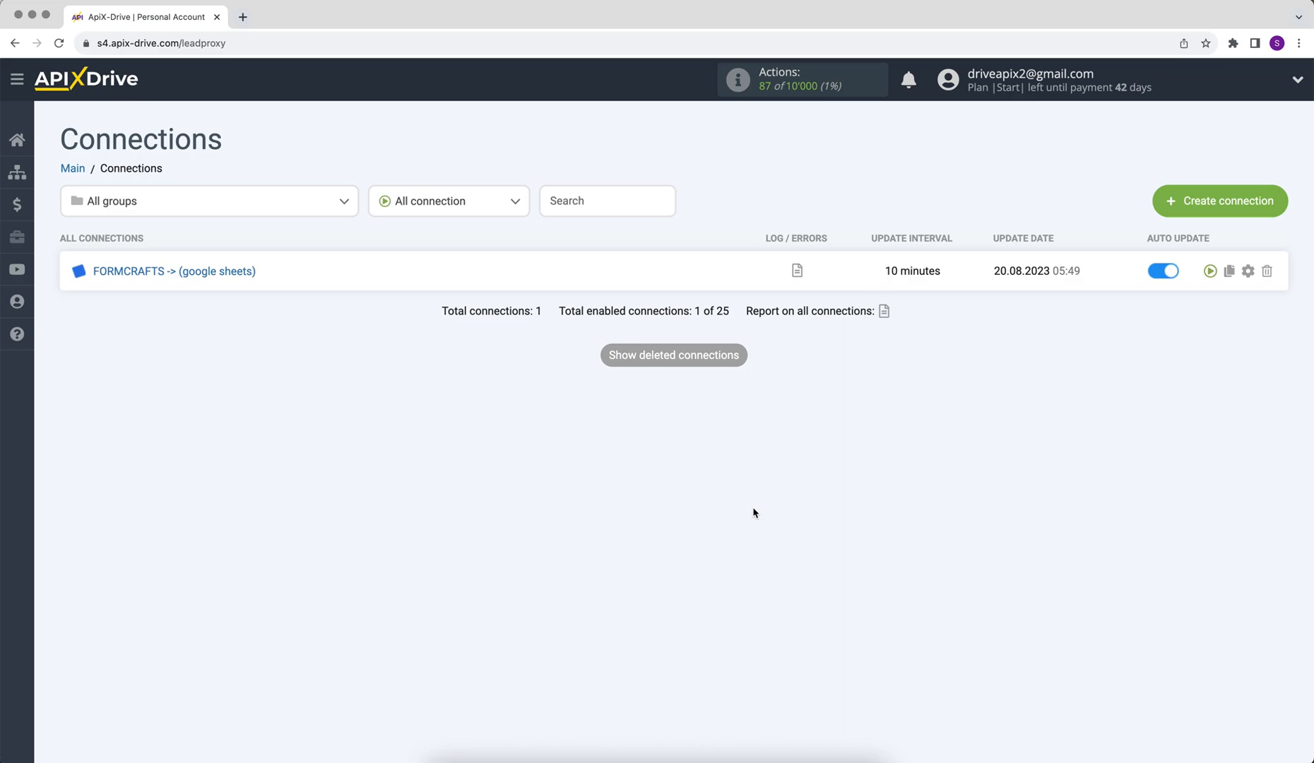
Change the FORMCRAFTS -> (google sheets) connection's update interval to 5 minutes and save
left_click(1248, 272)
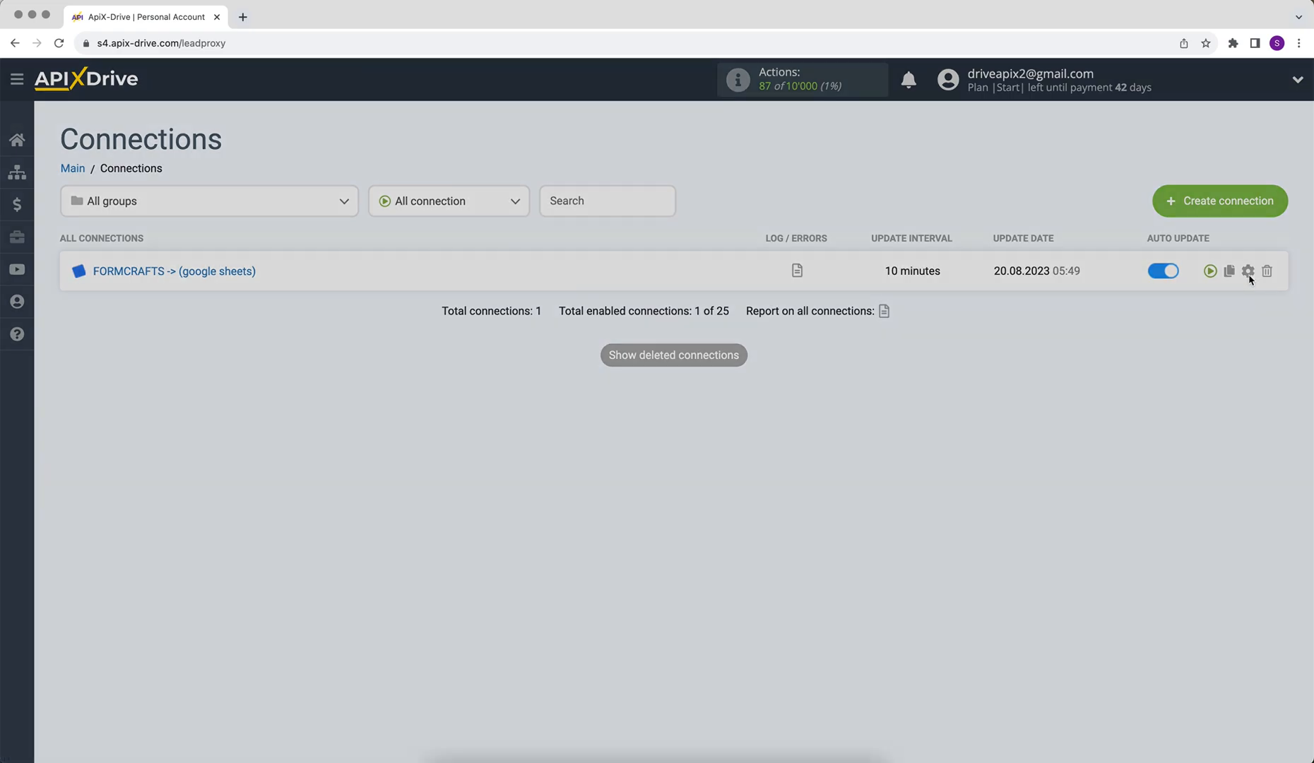
left_click(769, 419)
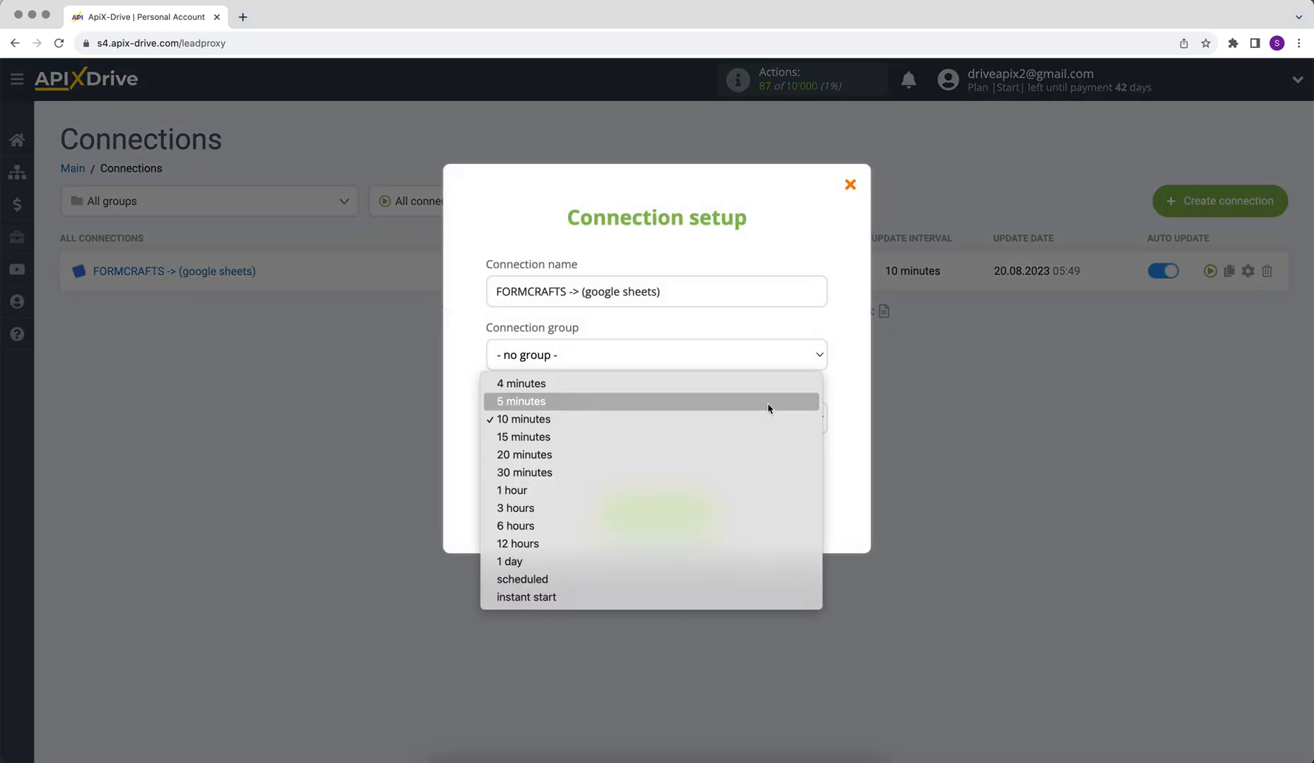
left_click(768, 404)
left_click(638, 510)
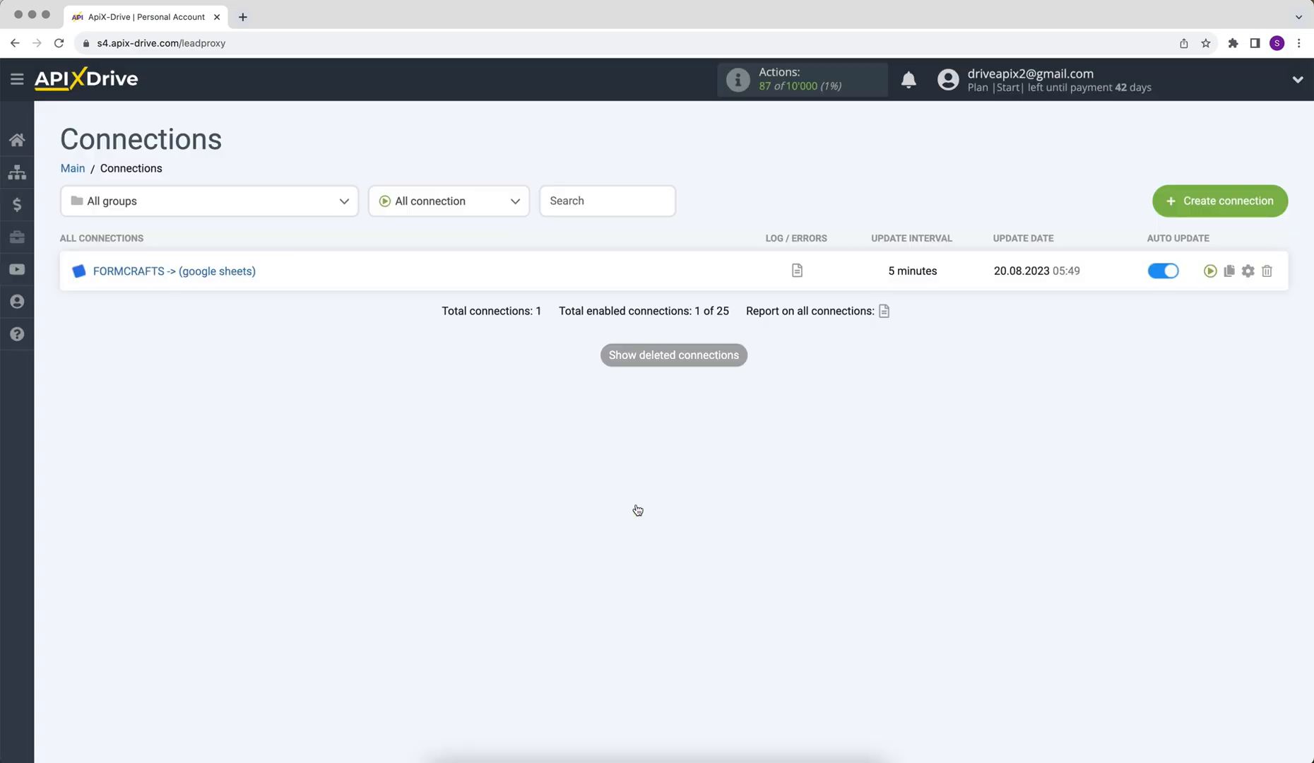